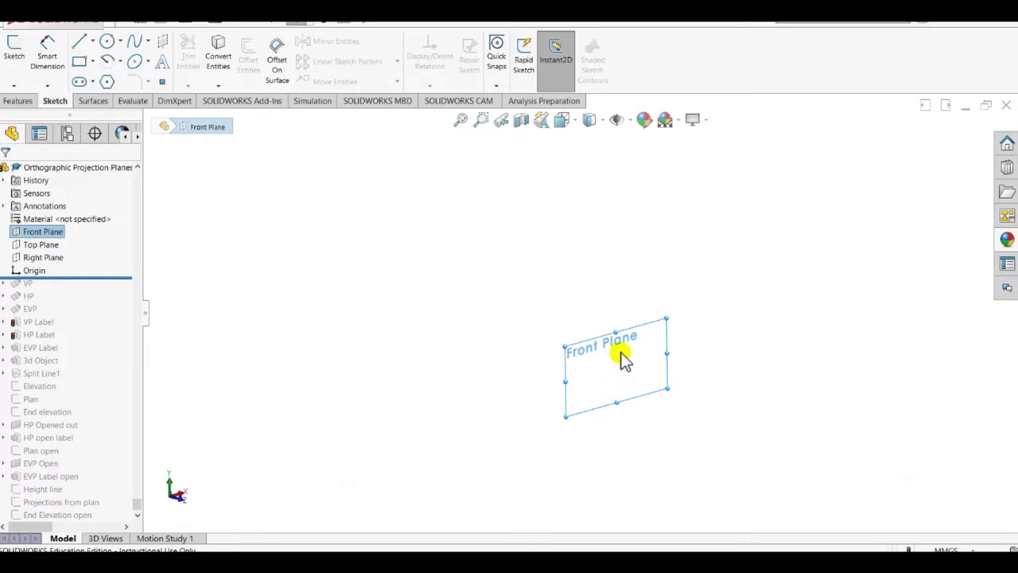
Step: Enlarge the display boundary of the Front Plane by moving its upper corner outward
drag(566, 350, 318, 227)
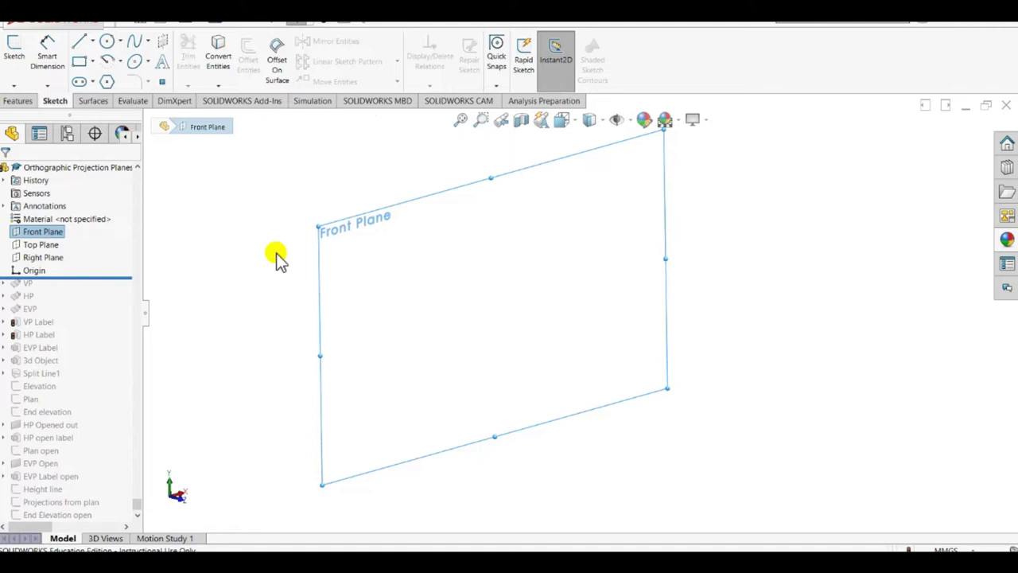
click(226, 264)
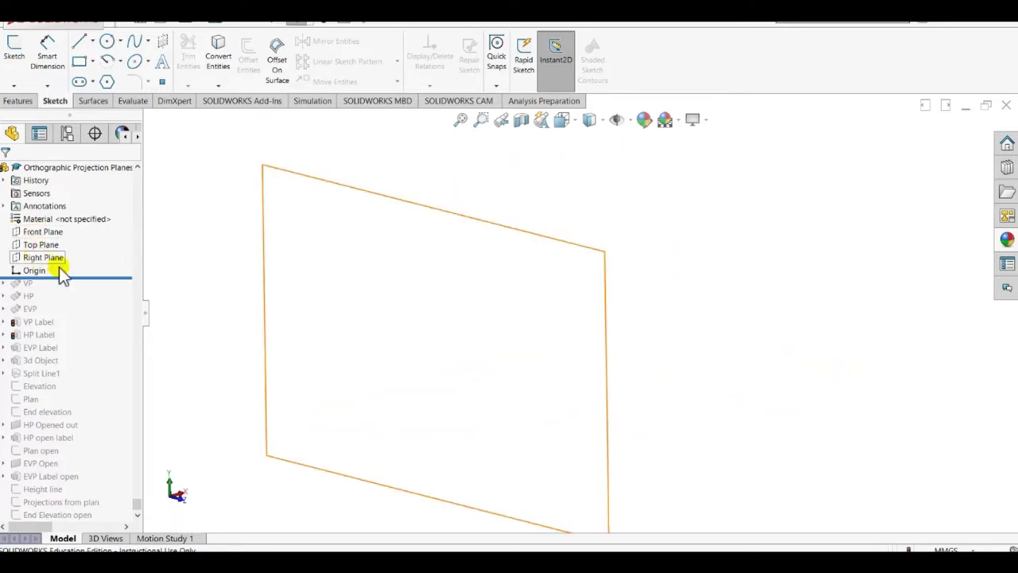
Step: Roll the feature history forward past VP and HP to bring back the vertical and horizontal plane surfaces
drag(108, 277, 121, 287)
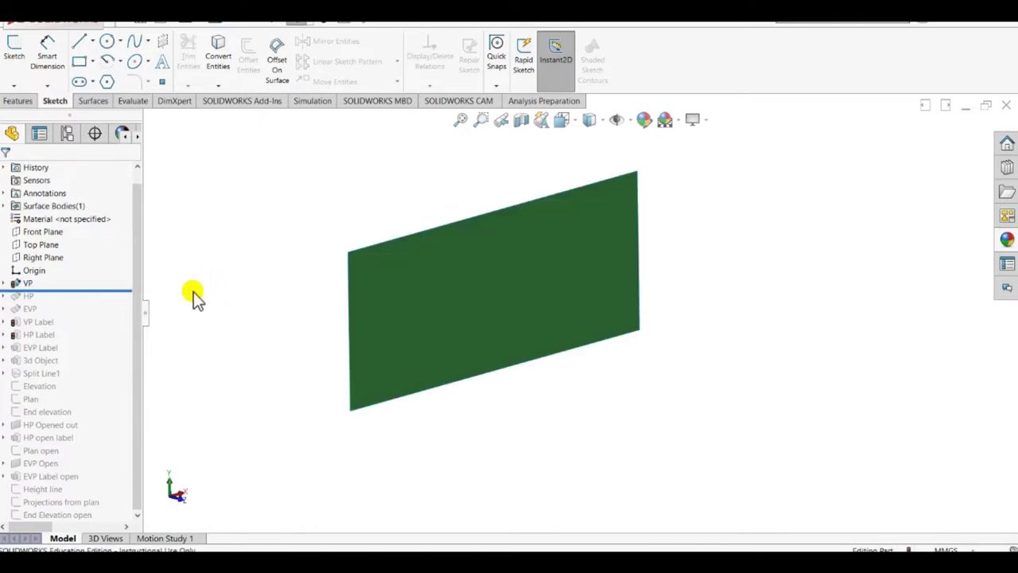
drag(128, 291, 221, 307)
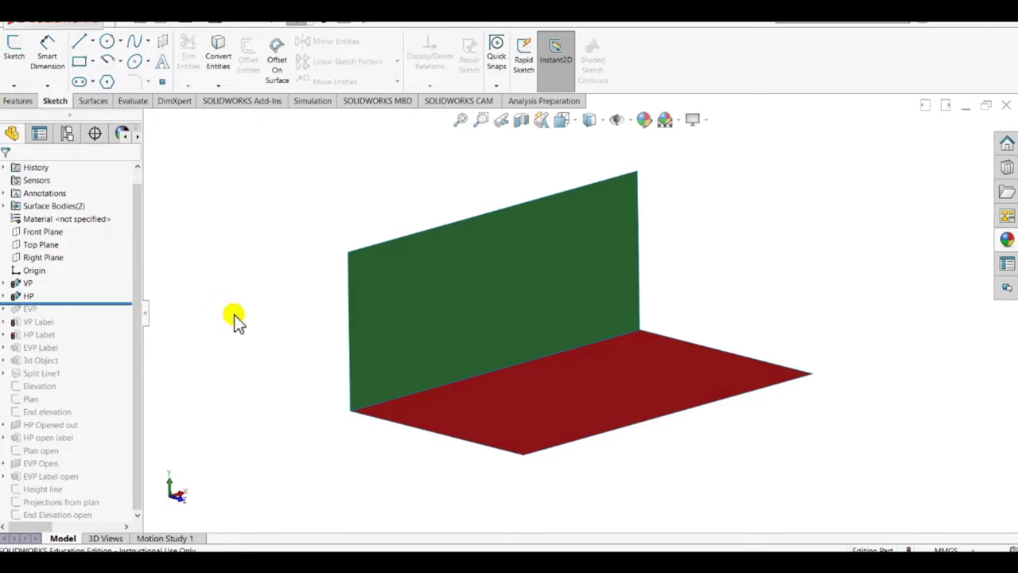
click(382, 310)
click(303, 332)
click(485, 414)
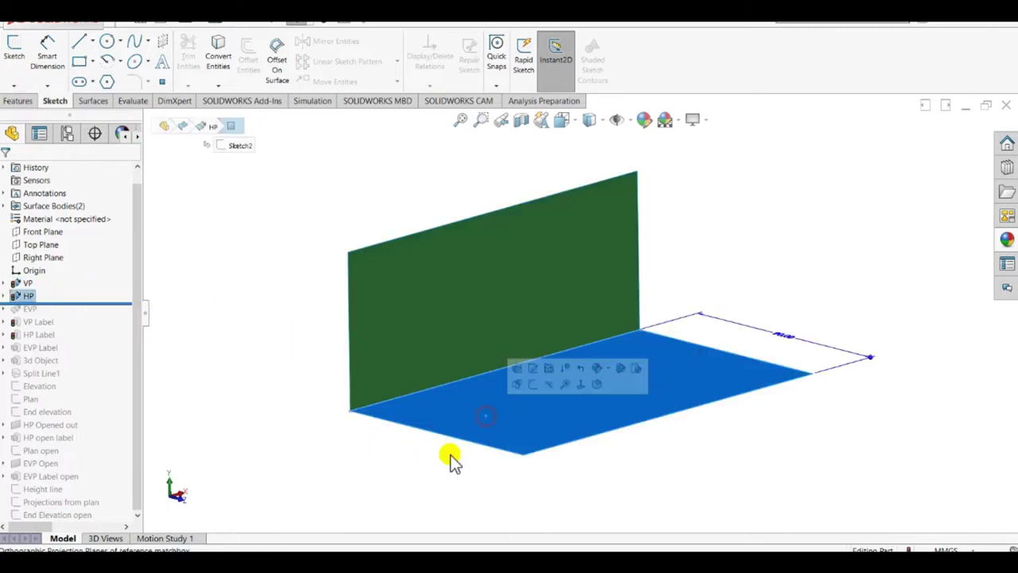
click(391, 469)
Step: Roll the feature history forward past EVP to bring back the end vertical plane surface
middle_drag(391, 473, 443, 433)
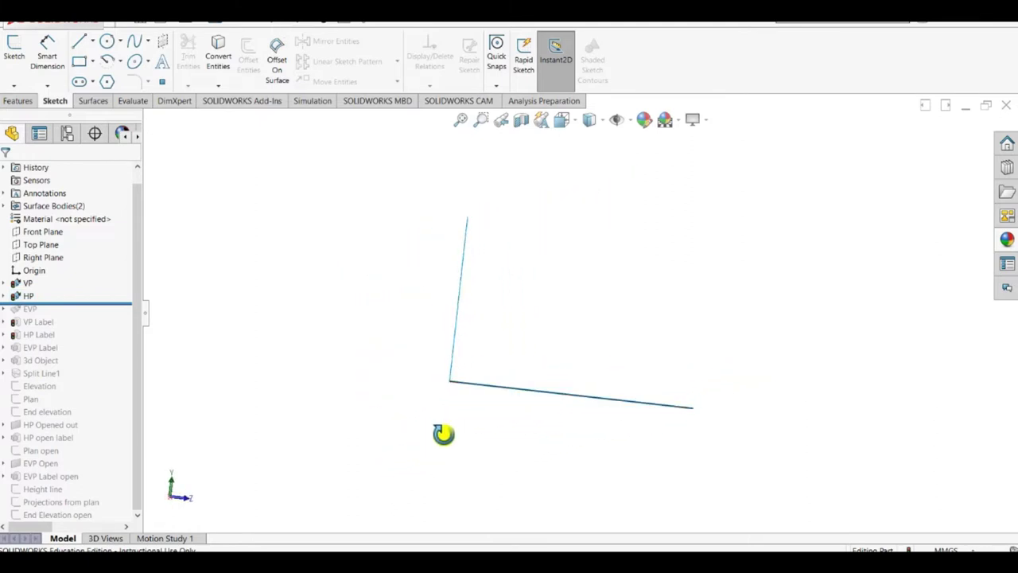
scroll(443, 433, down, 1)
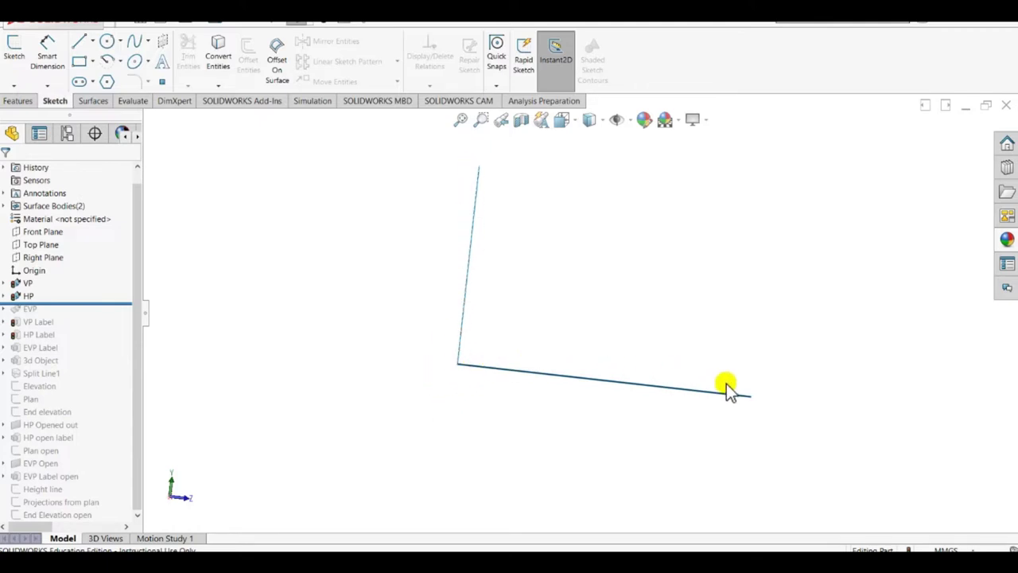
mouse_move(716, 333)
middle_down()
mouse_move(666, 370)
mouse_move(663, 341)
middle_up()
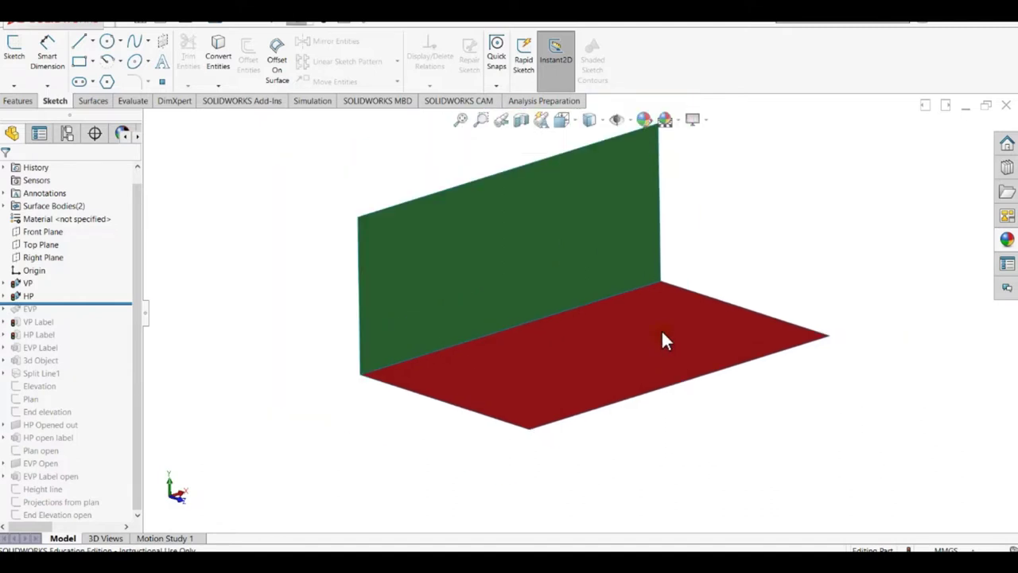
scroll(605, 302, up, 1)
drag(89, 301, 87, 316)
click(682, 209)
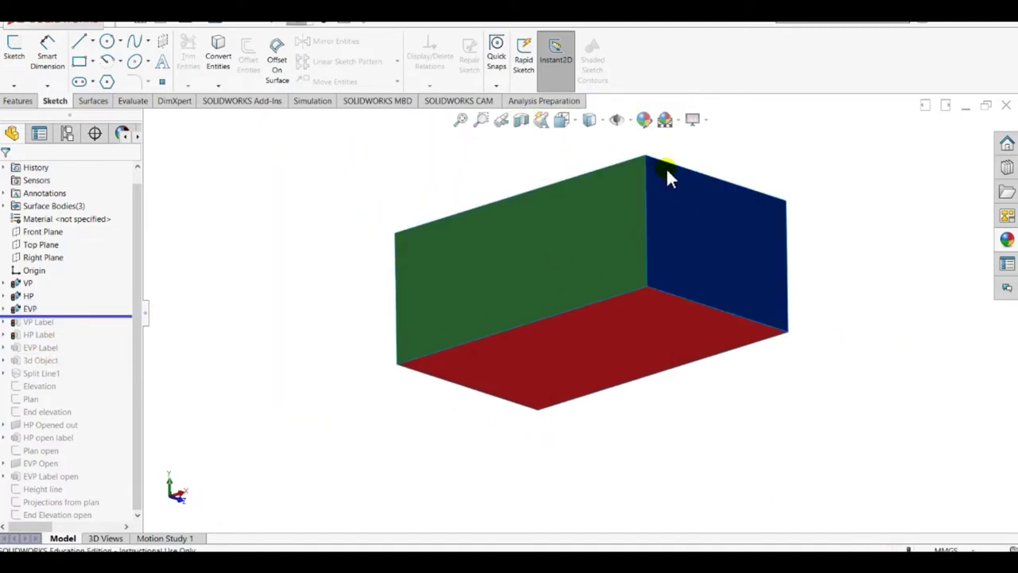
scroll(641, 268, down, 1)
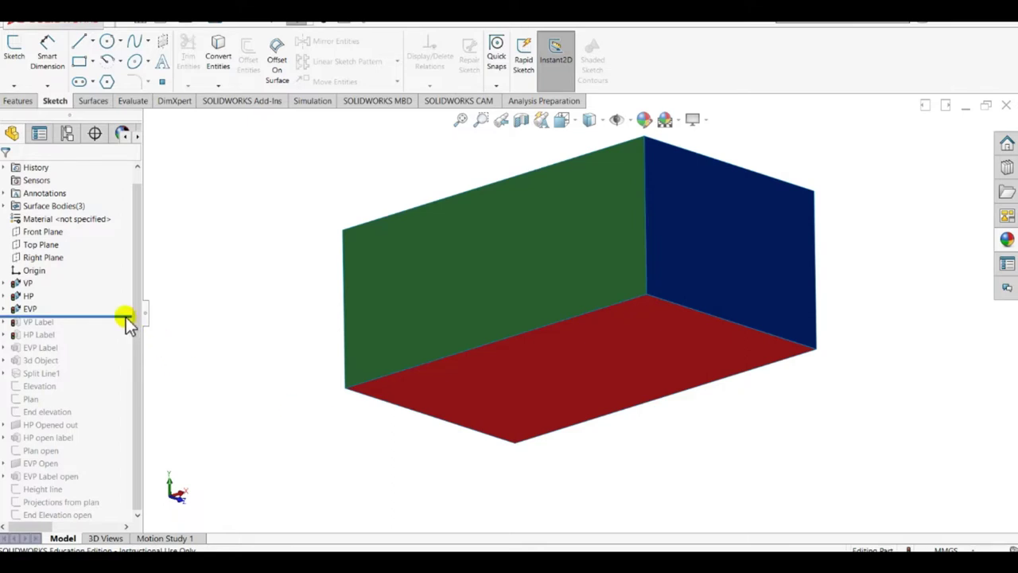
Step: Roll the feature history forward past VP Label to restore the text on the vertical plane
drag(108, 316, 108, 326)
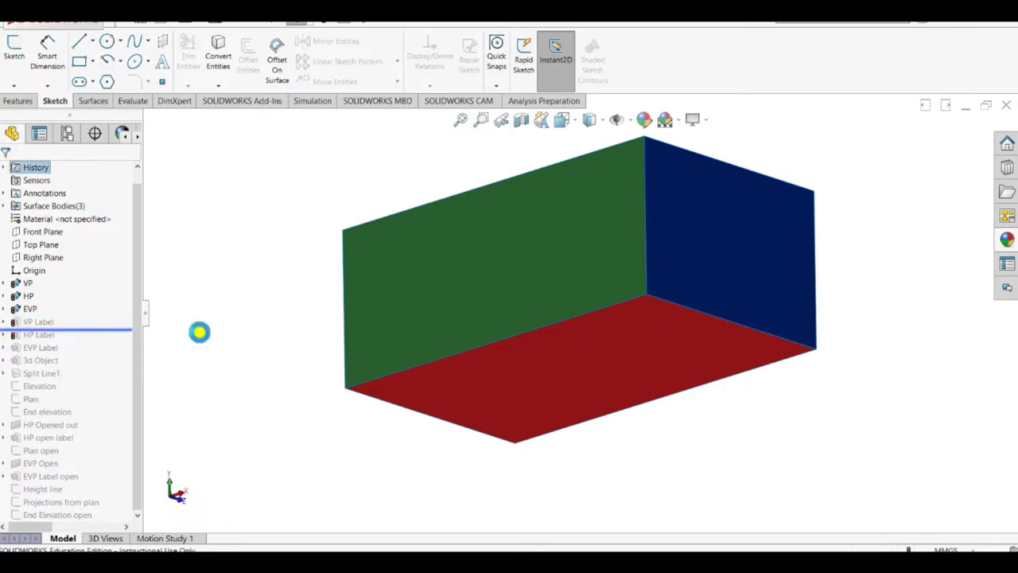
middle_drag(302, 360, 279, 359)
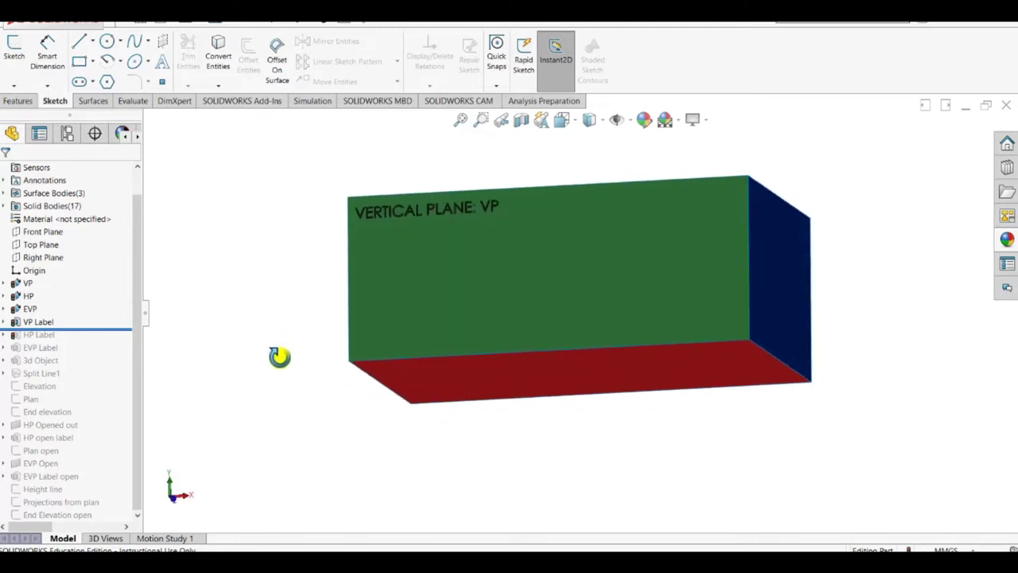
scroll(396, 239, down, 3)
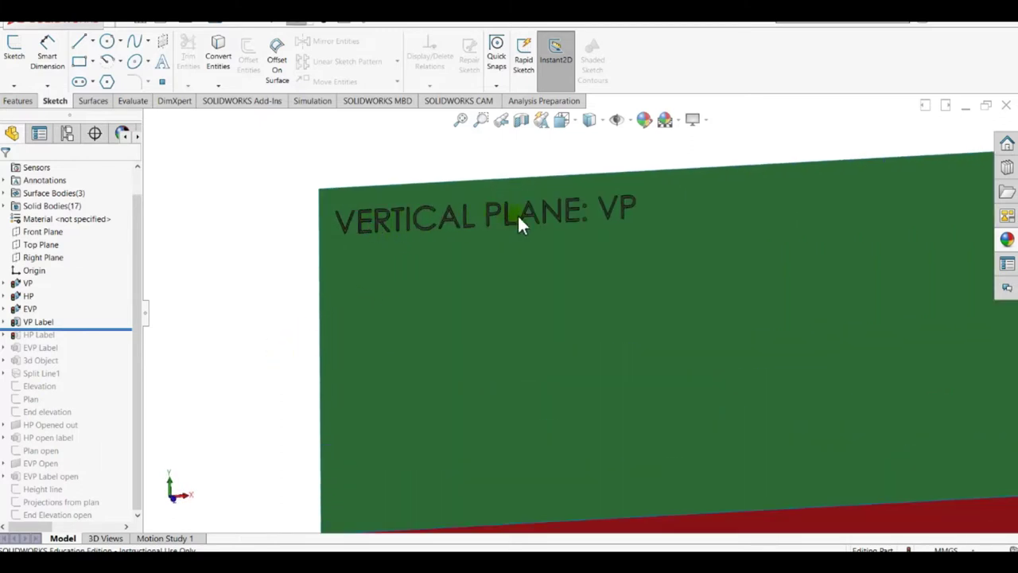
scroll(590, 213, down, 2)
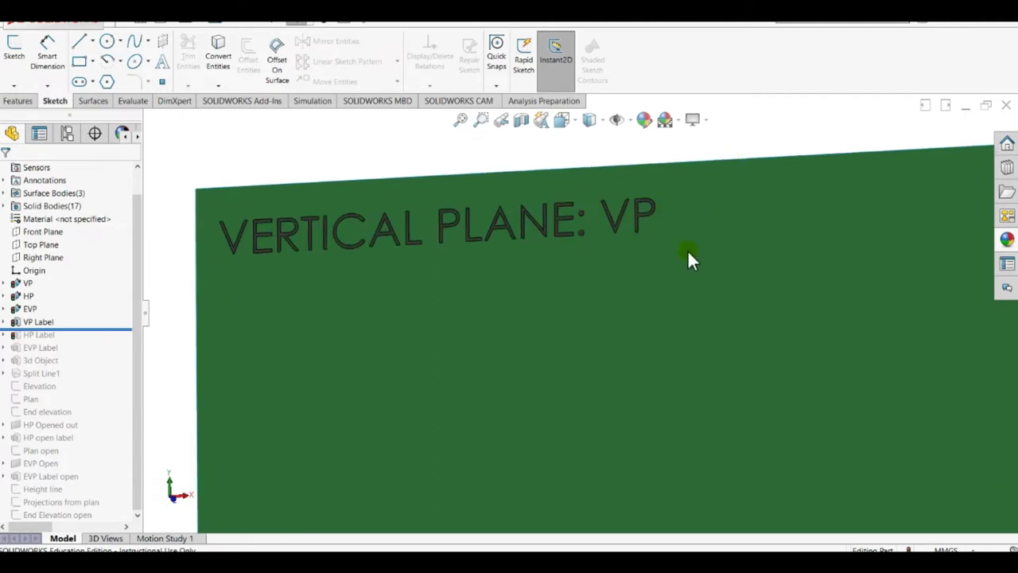
Step: Roll the feature history forward past HP Label to restore the text on the horizontal plane
scroll(689, 254, up, 5)
middle_drag(705, 356, 708, 427)
scroll(593, 450, down, 3)
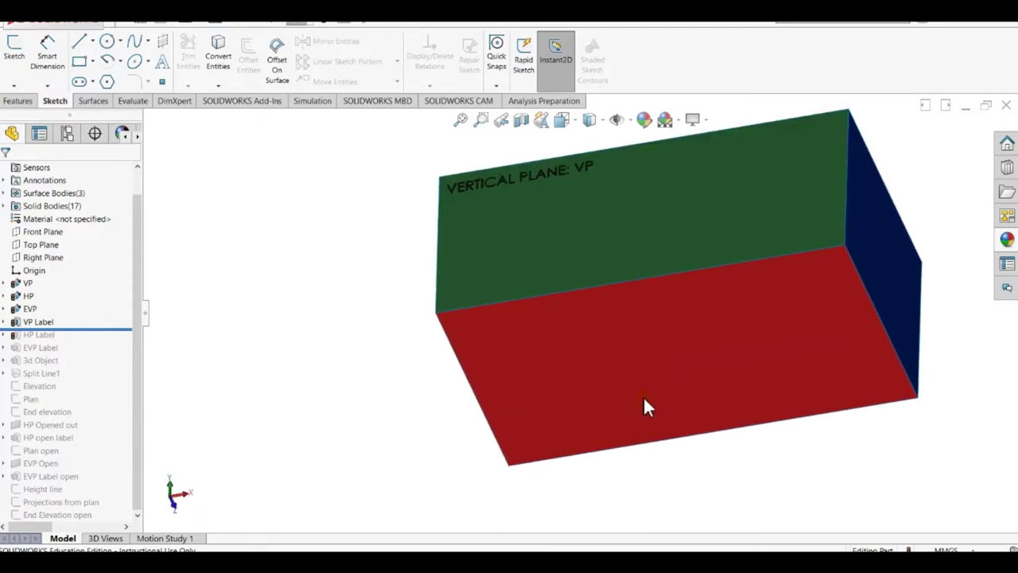
drag(119, 327, 111, 341)
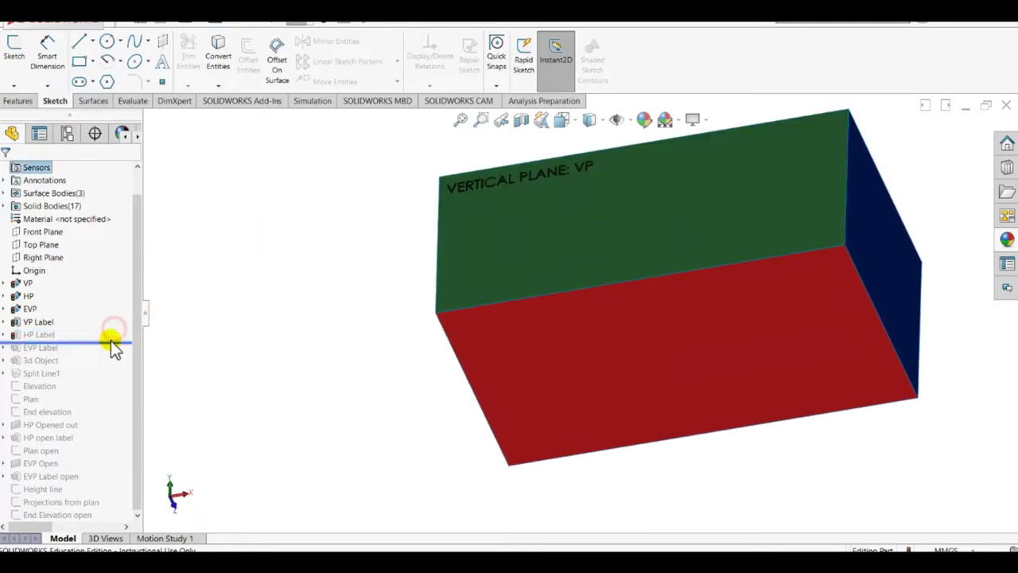
scroll(601, 461, down, 6)
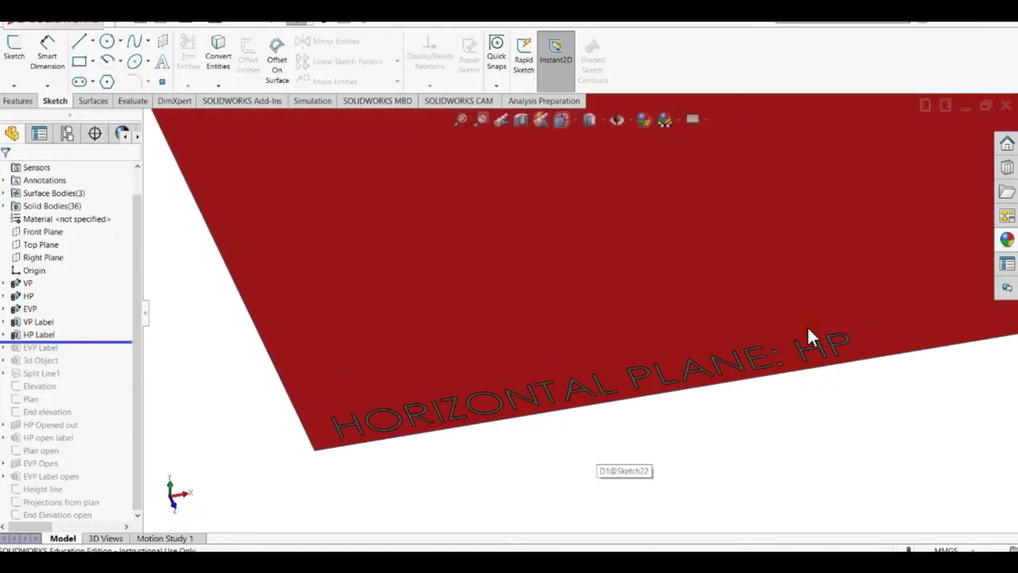
Step: Roll the feature history forward past EVP Label to restore the text on the end vertical plane
scroll(795, 354, up, 5)
middle_drag(793, 348, 771, 185)
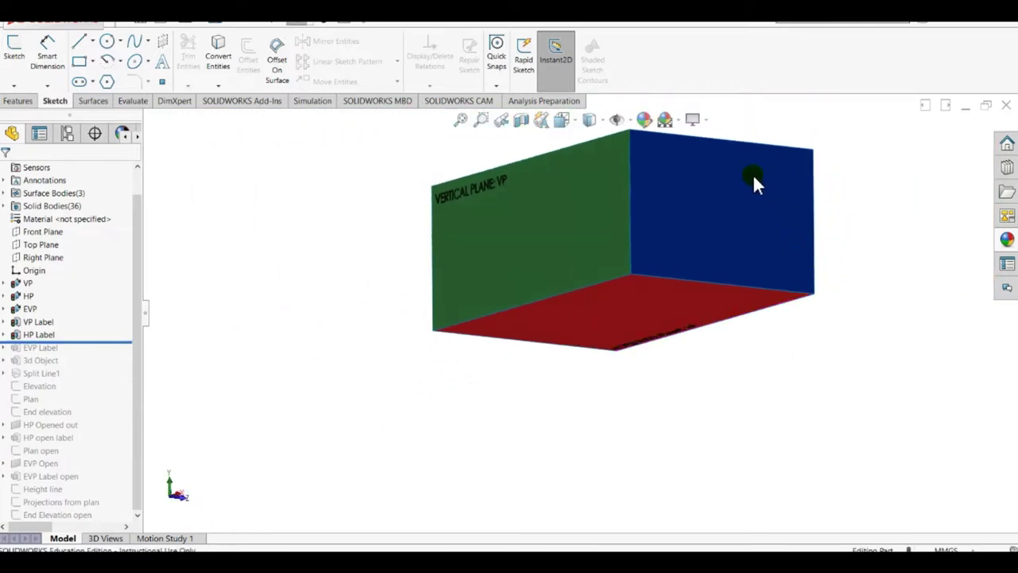
scroll(697, 211, up, 1)
scroll(700, 262, down, 3)
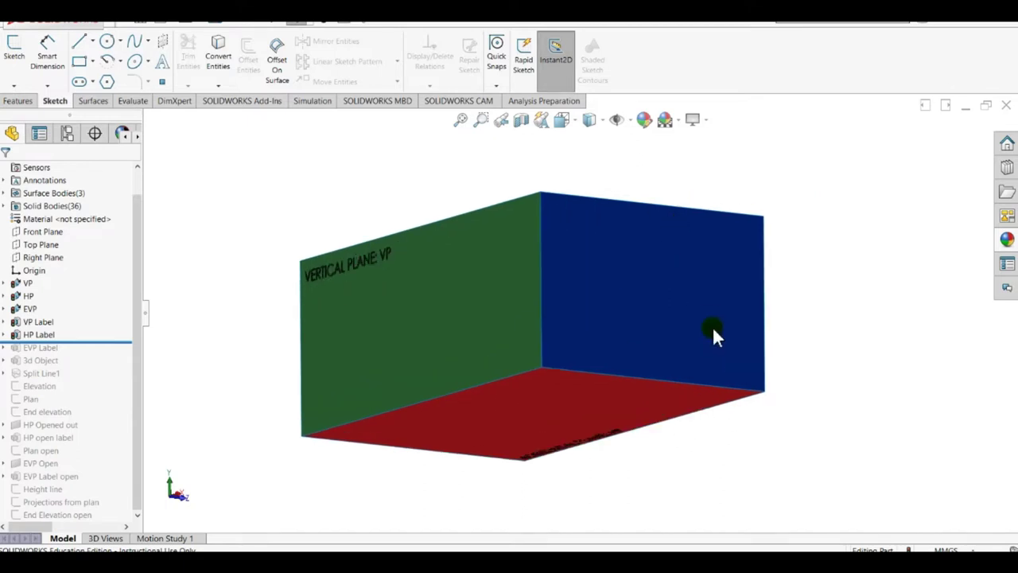
middle_drag(722, 248, 646, 343)
drag(109, 341, 111, 360)
scroll(711, 239, down, 8)
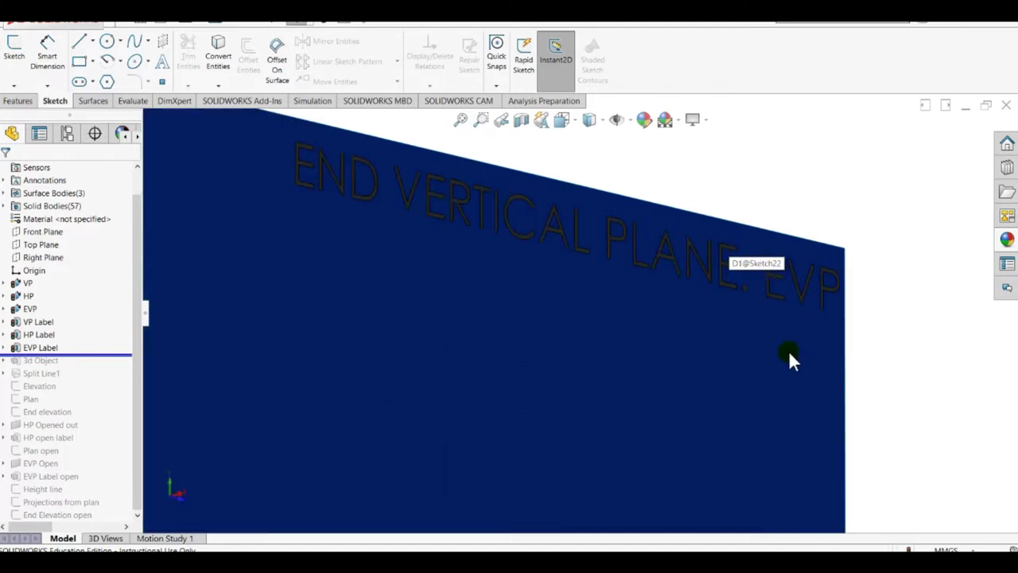
scroll(790, 283, down, 2)
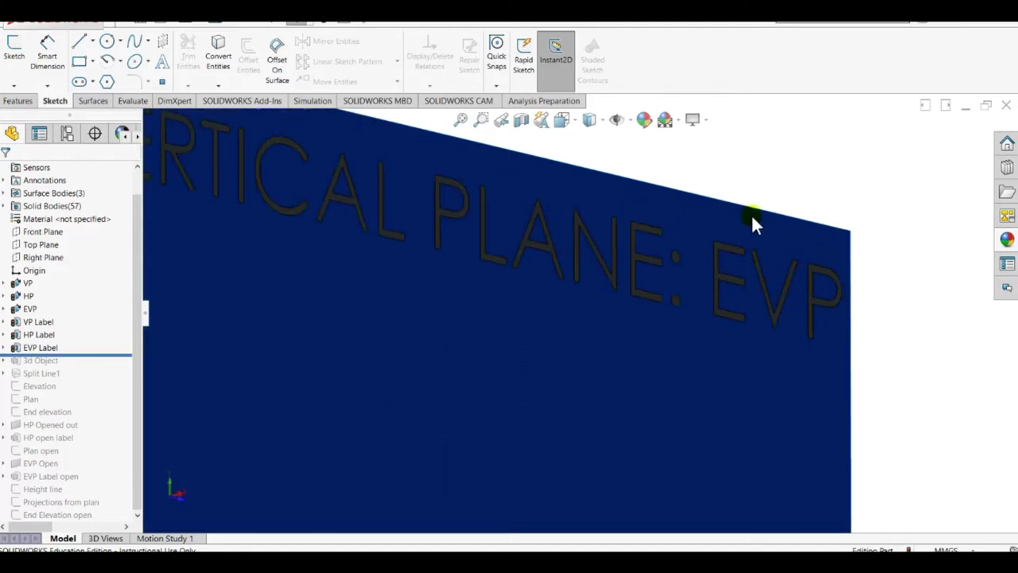
Step: Roll the feature history forward past 3d Object and Split Line1 to restore the matchbox-shaped block and its front-face outline
scroll(753, 366, up, 6)
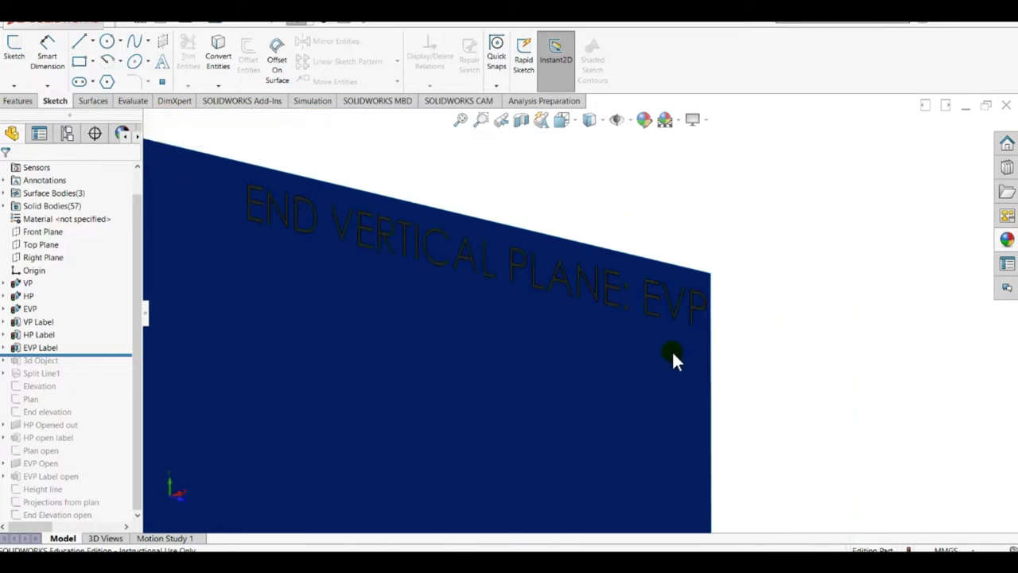
scroll(422, 452, up, 2)
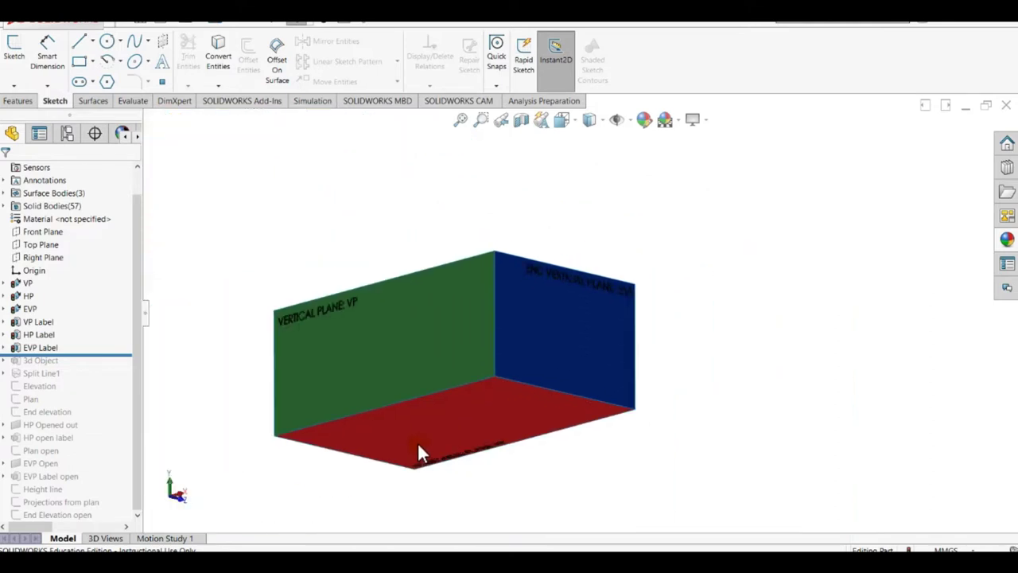
scroll(427, 404, down, 3)
scroll(339, 361, down, 1)
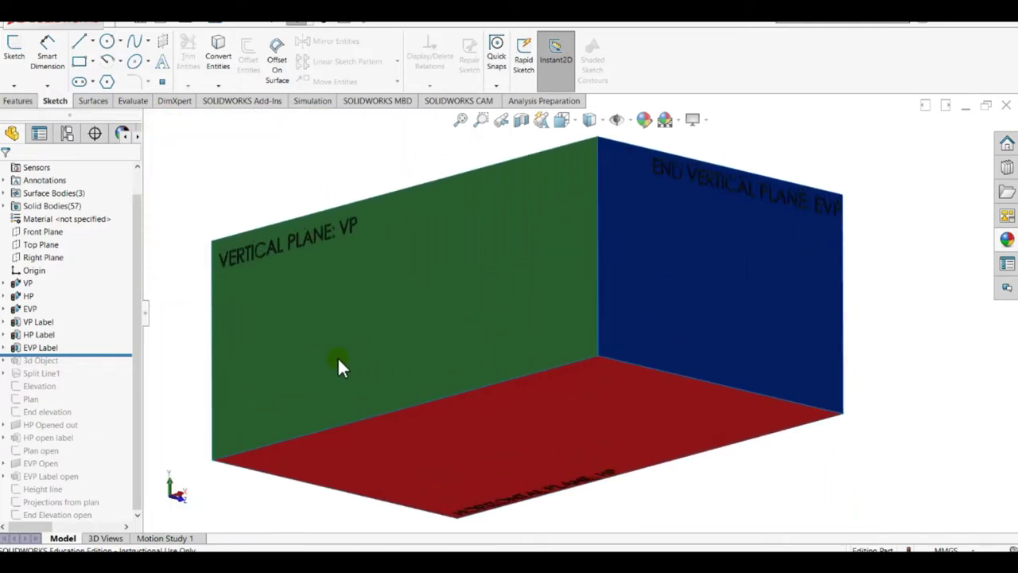
scroll(252, 182, down, 1)
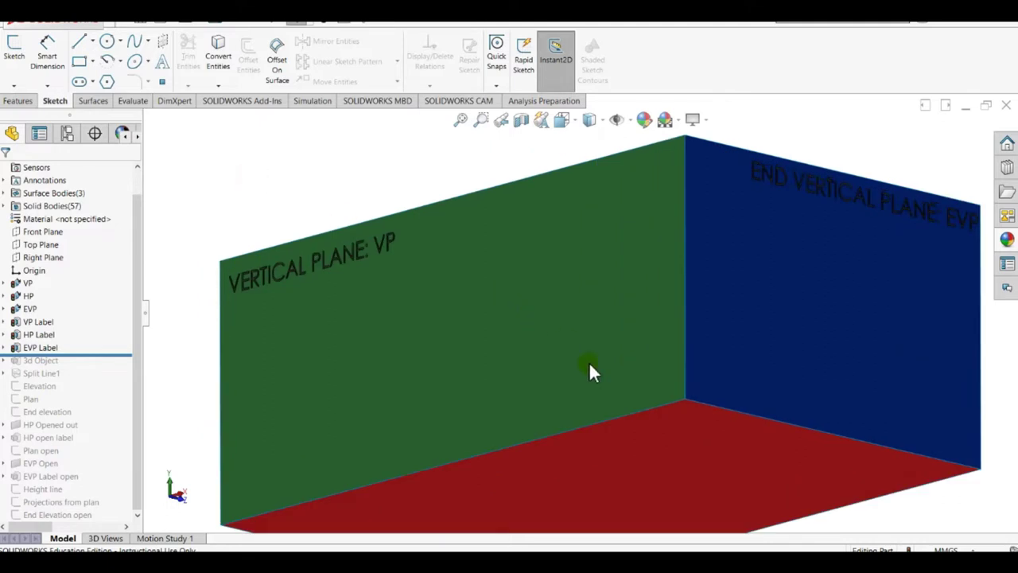
scroll(589, 364, up, 1)
scroll(594, 410, up, 1)
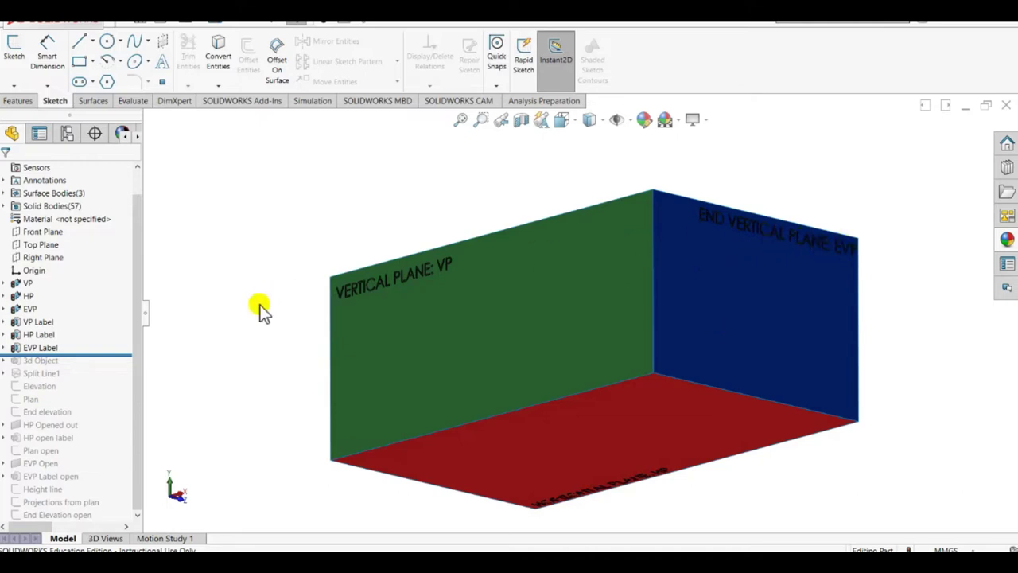
drag(94, 354, 86, 368)
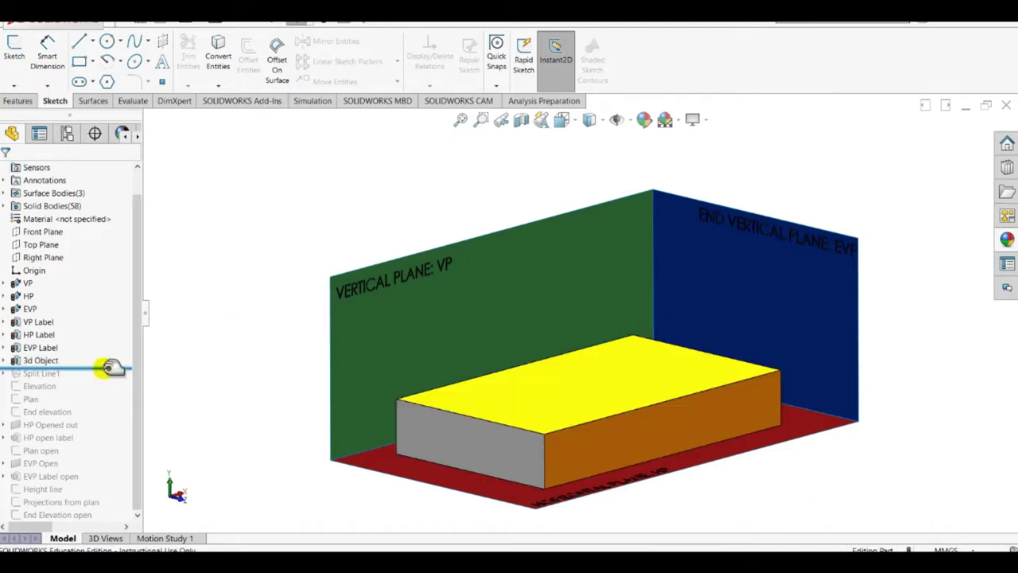
drag(107, 368, 105, 380)
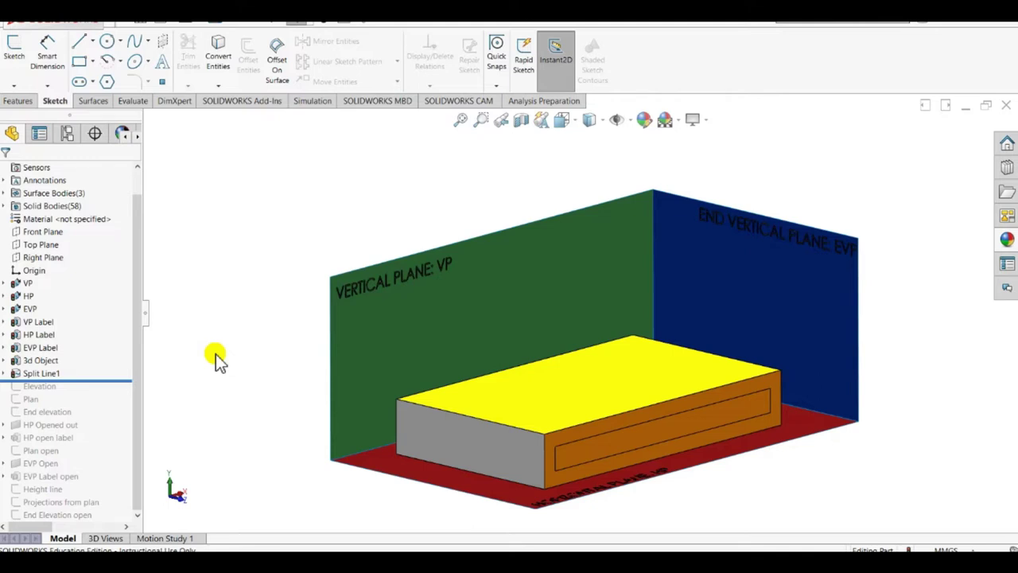
Step: Orient the model to the Front view and roll the feature history forward past the Elevation sketch
middle_drag(284, 302, 343, 364)
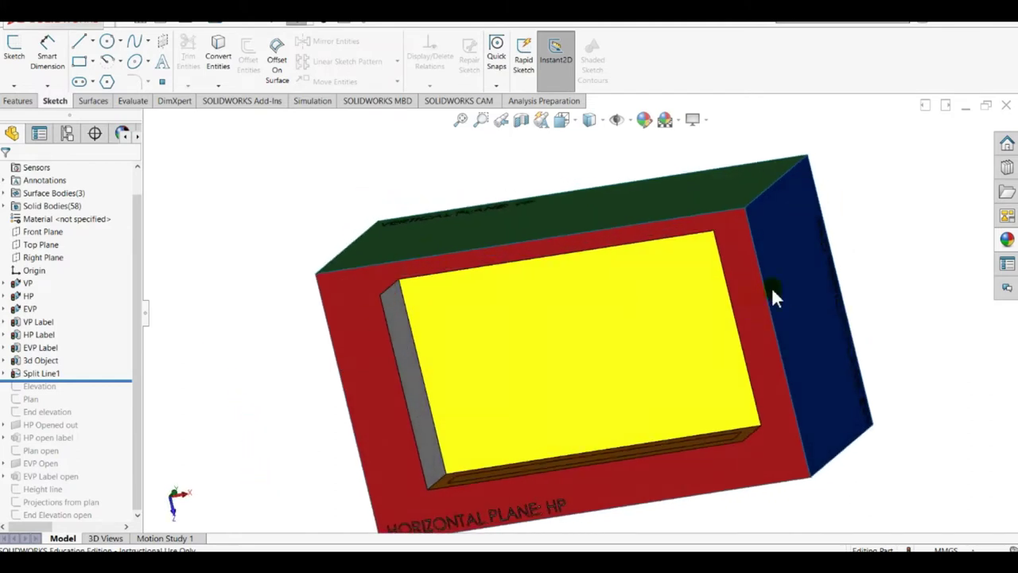
middle_drag(750, 307, 774, 153)
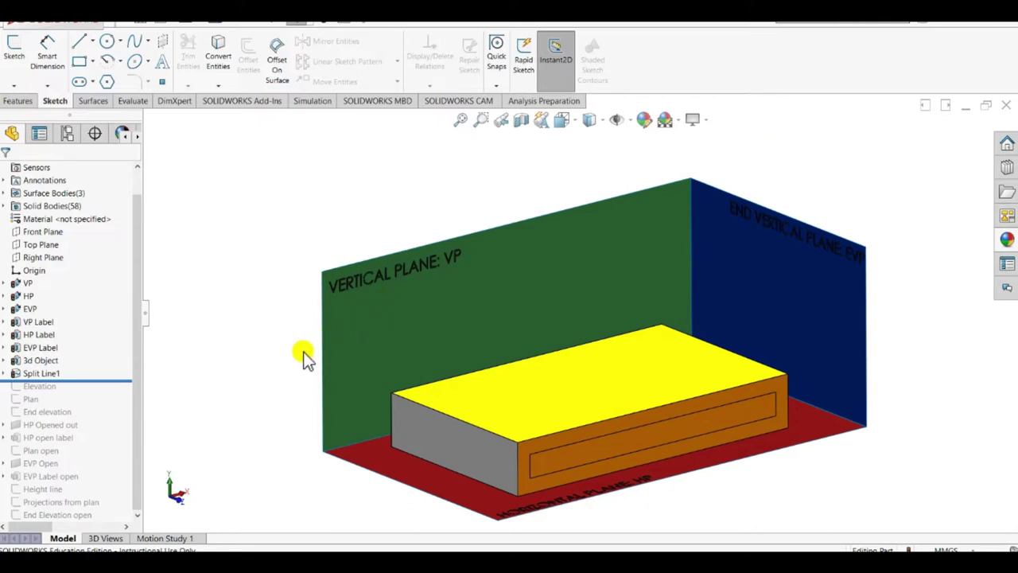
middle_drag(275, 395, 272, 367)
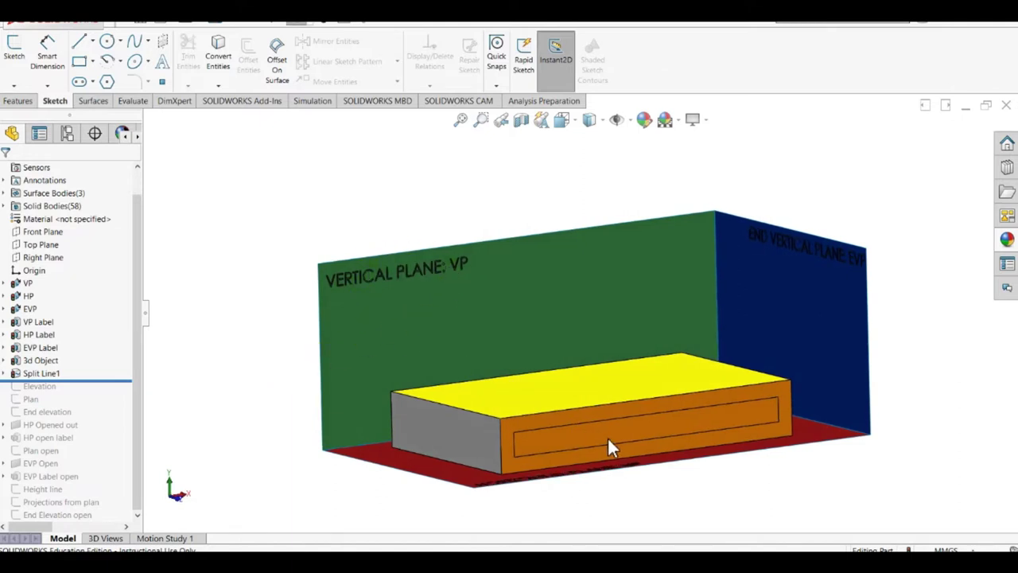
click(278, 370)
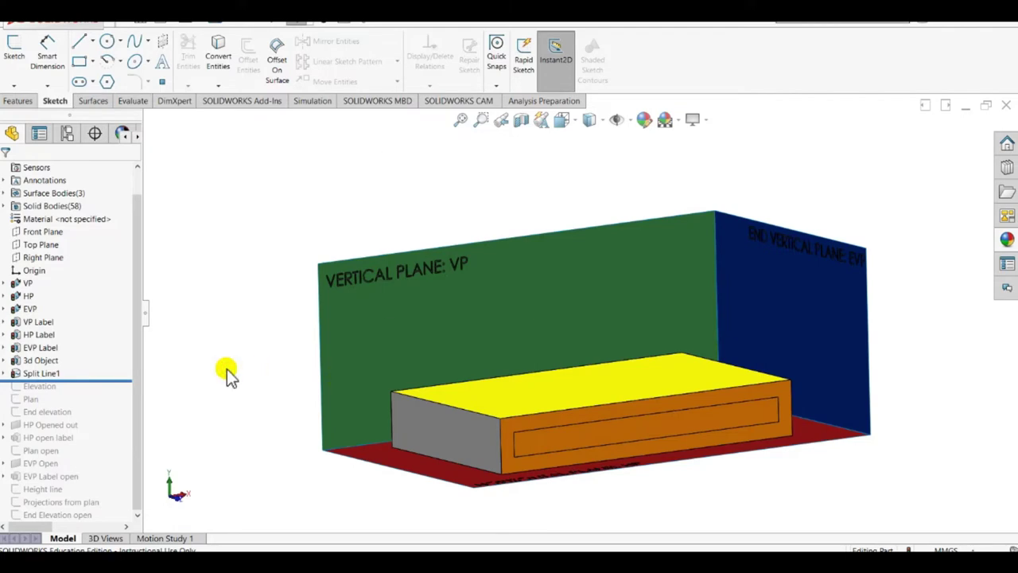
key(space)
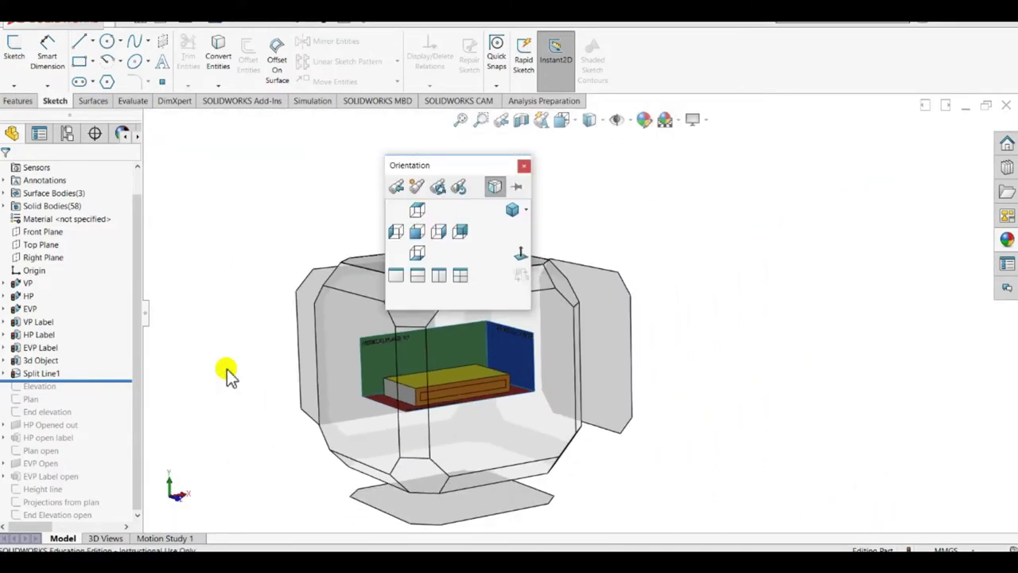
click(484, 350)
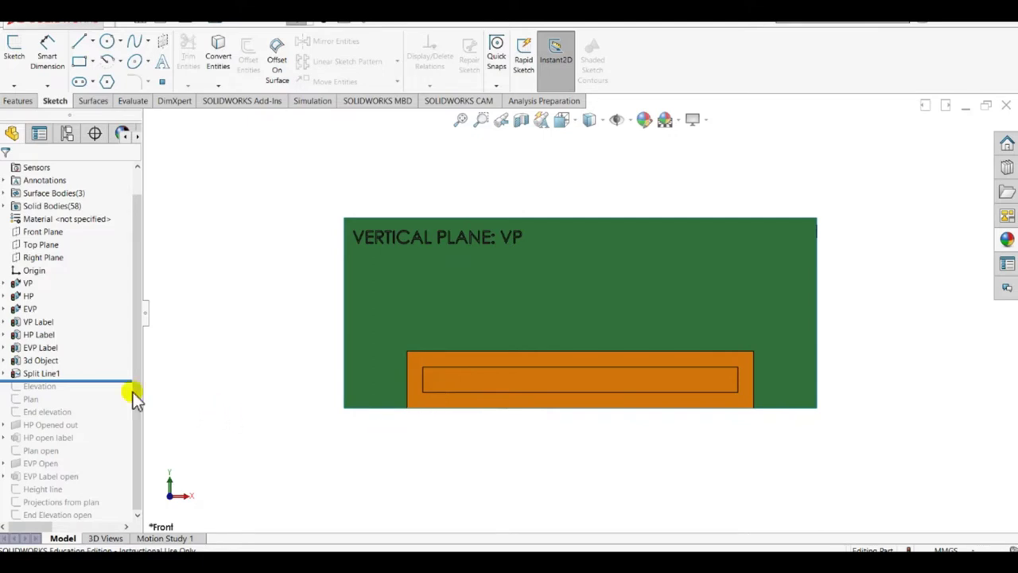
drag(90, 382, 90, 391)
click(265, 426)
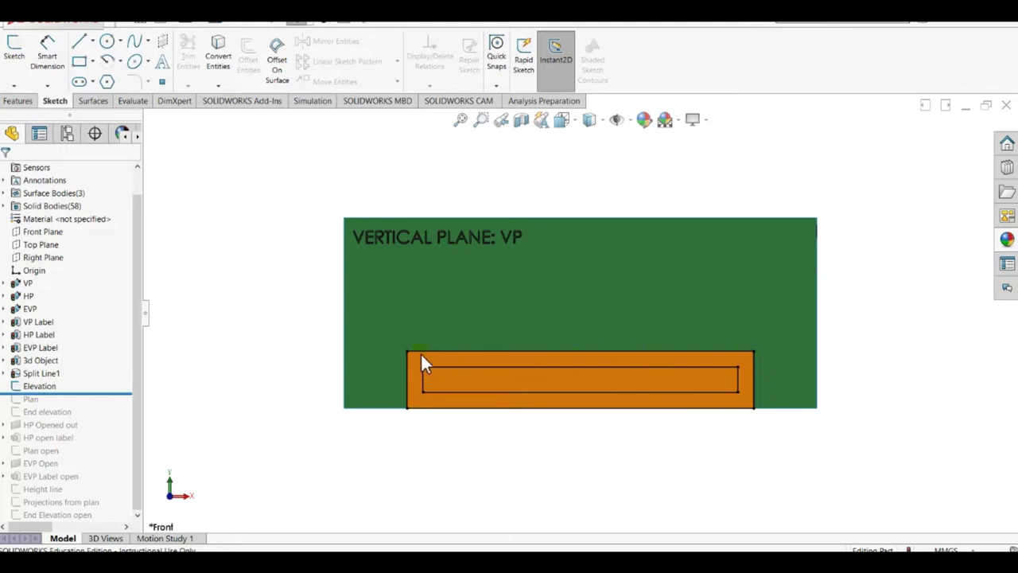
Step: Examine the block and its front elevation outline on the vertical plane from an angled 3D view
click(353, 431)
middle_drag(347, 437, 408, 480)
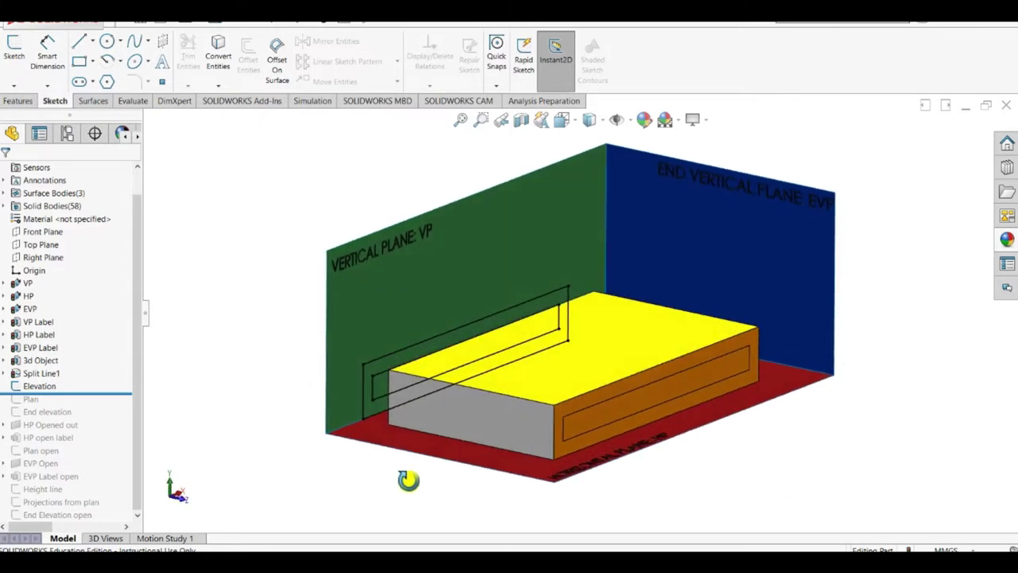
scroll(524, 415, down, 2)
scroll(763, 422, up, 1)
scroll(767, 336, down, 3)
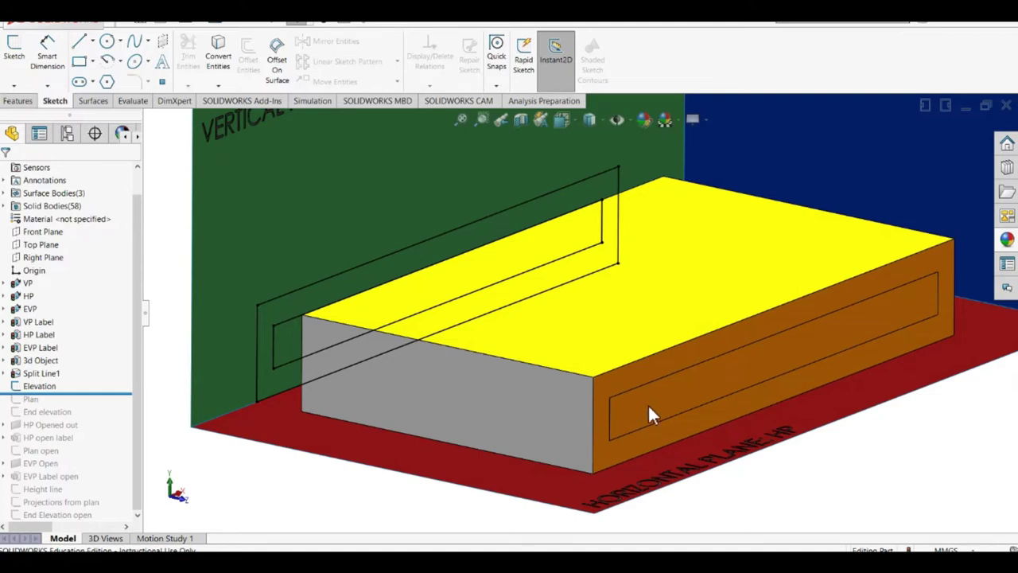
scroll(652, 414, up, 1)
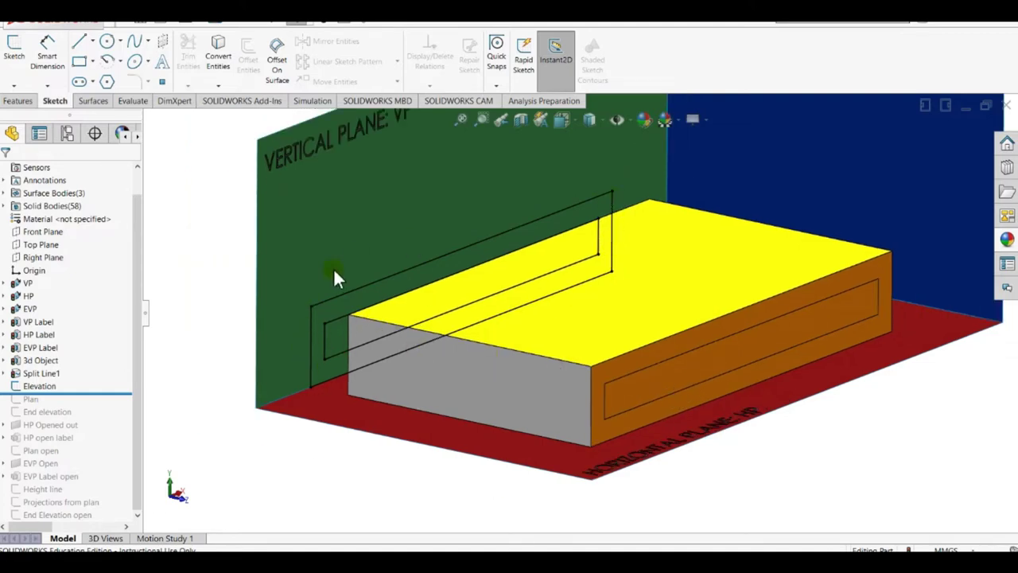
scroll(386, 216, up, 3)
scroll(543, 255, down, 5)
scroll(617, 309, up, 3)
scroll(634, 382, down, 3)
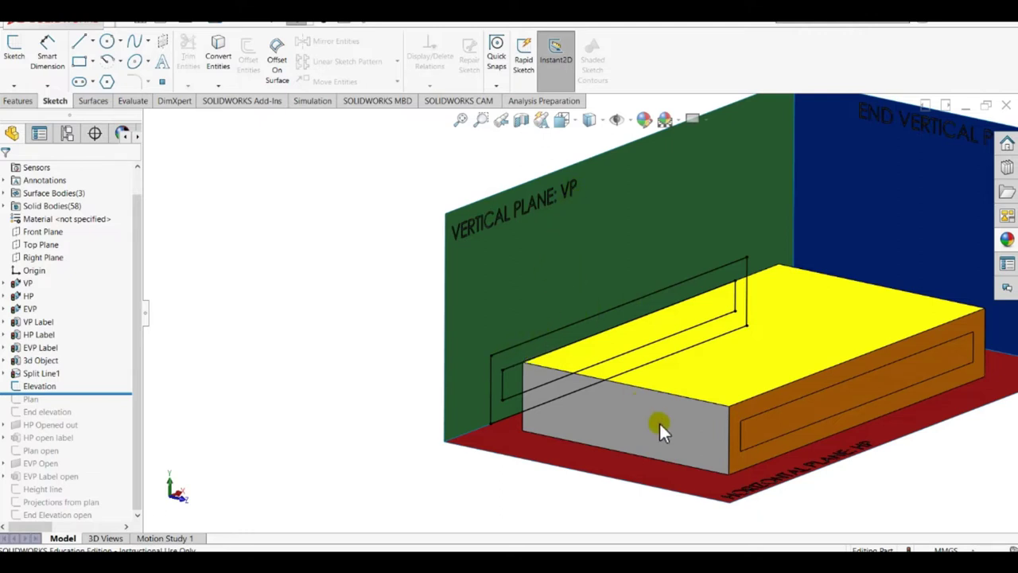
Step: Orient the model to the Front view to compare the block with its elevation, and return to an angled view
key(space)
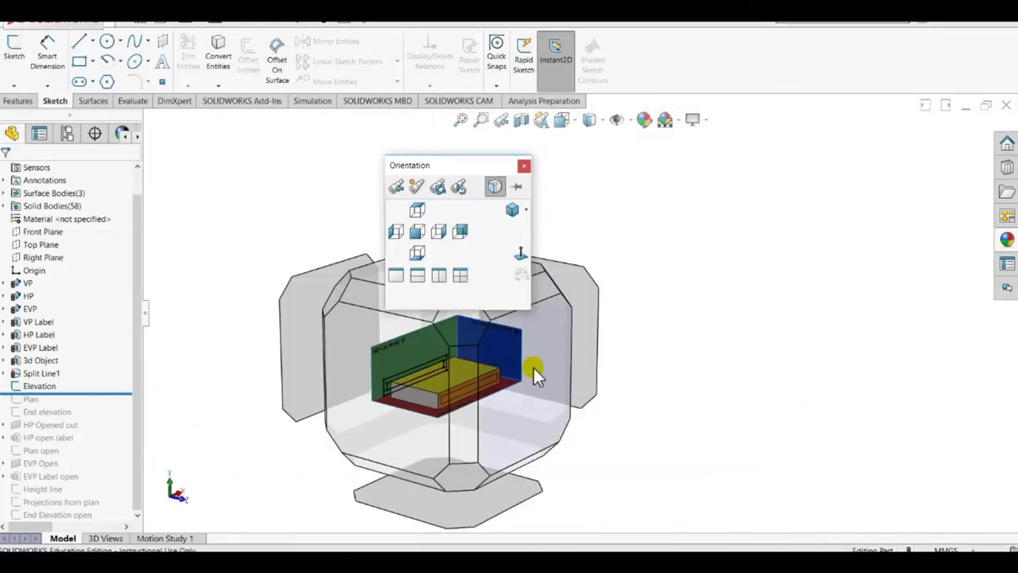
click(533, 366)
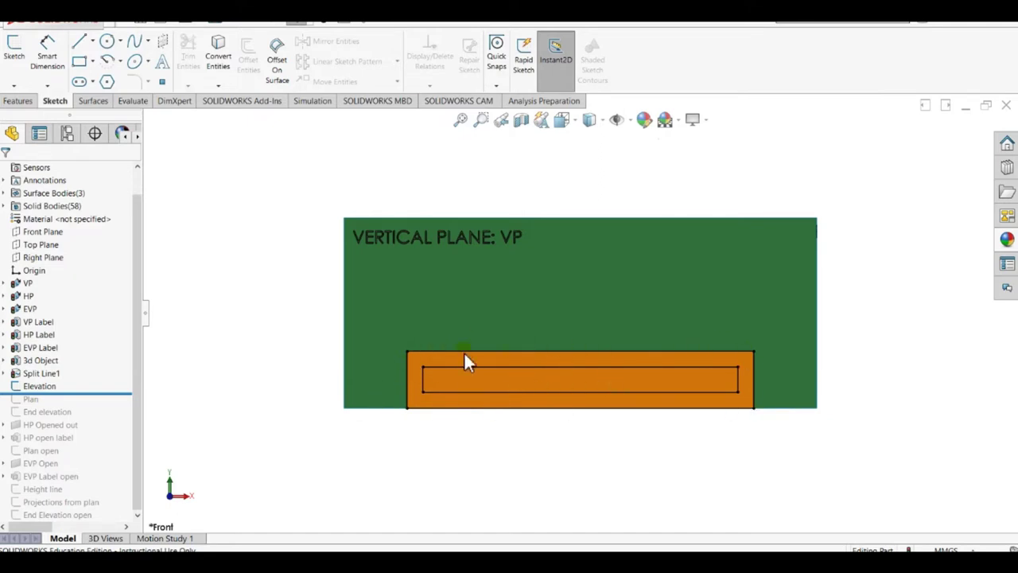
click(475, 422)
middle_drag(440, 442, 475, 488)
scroll(570, 394, up, 3)
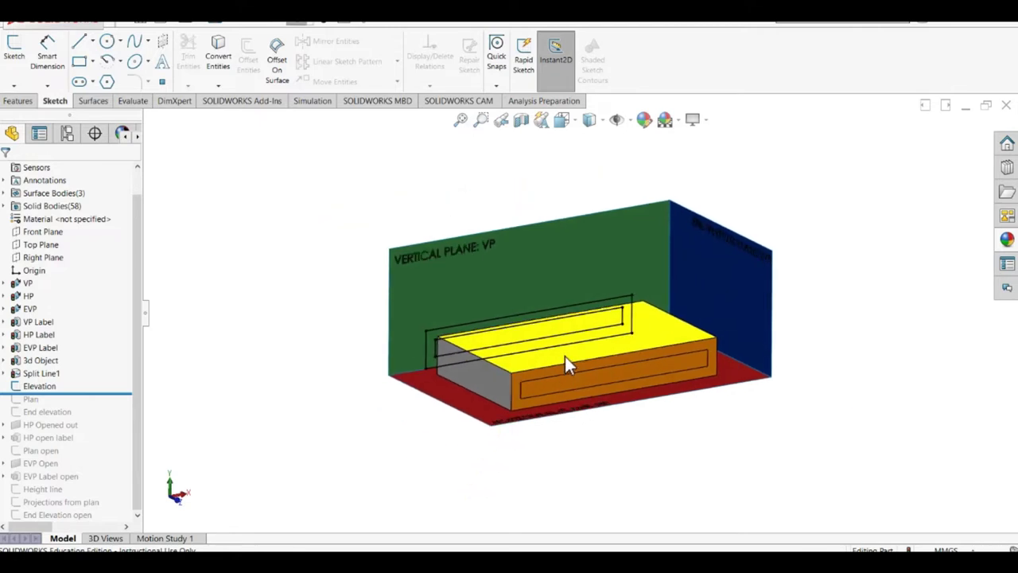
Step: Orient the model to the Top view and roll the feature history forward past the Plan sketch
middle_drag(632, 412, 604, 520)
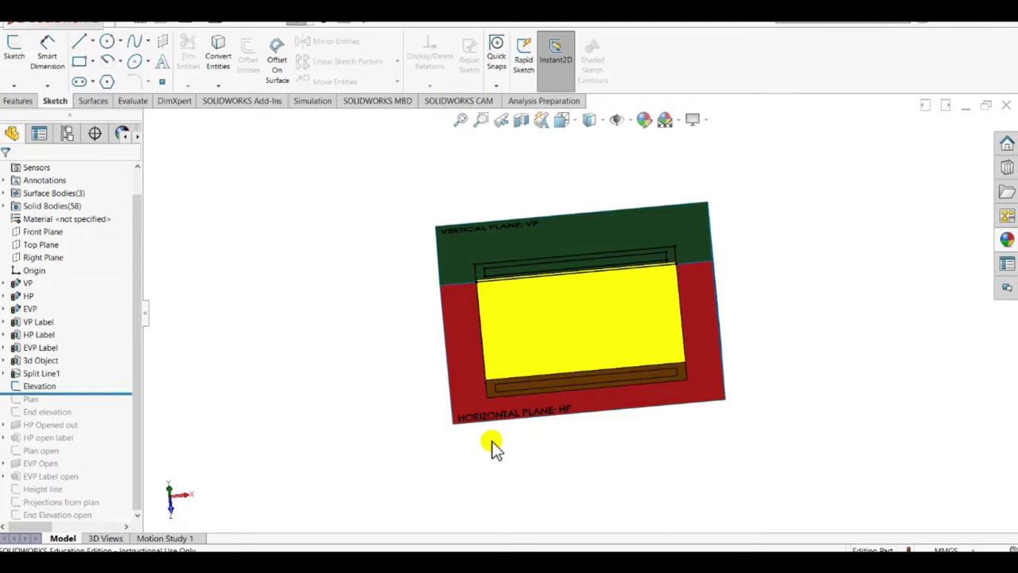
key(space)
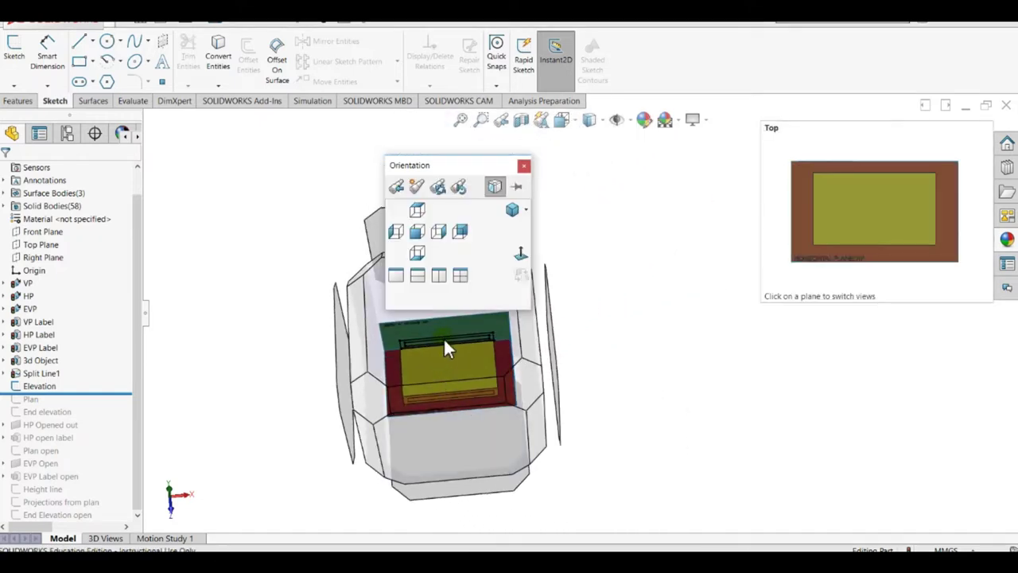
click(443, 337)
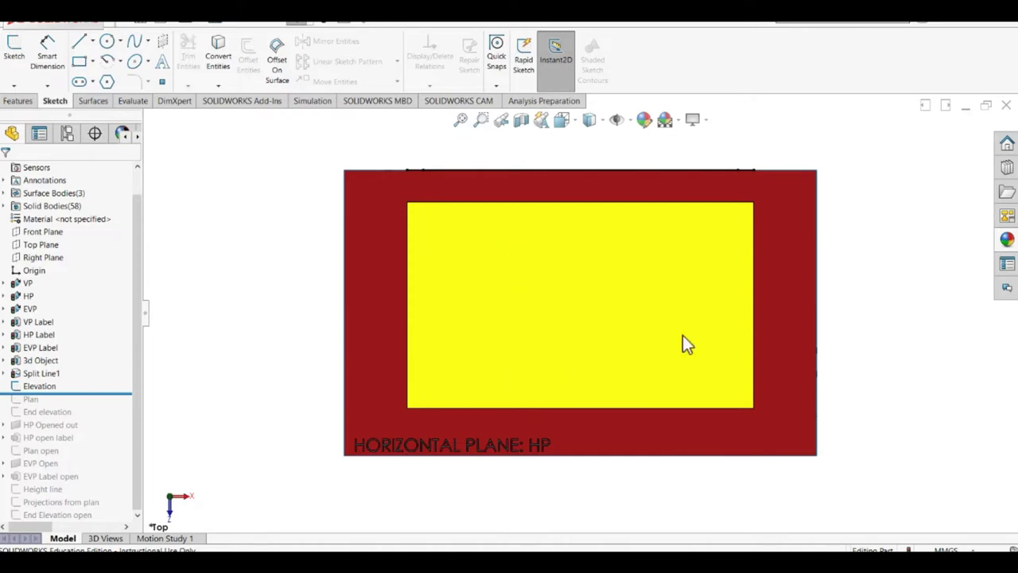
click(309, 302)
click(276, 304)
drag(127, 391, 107, 405)
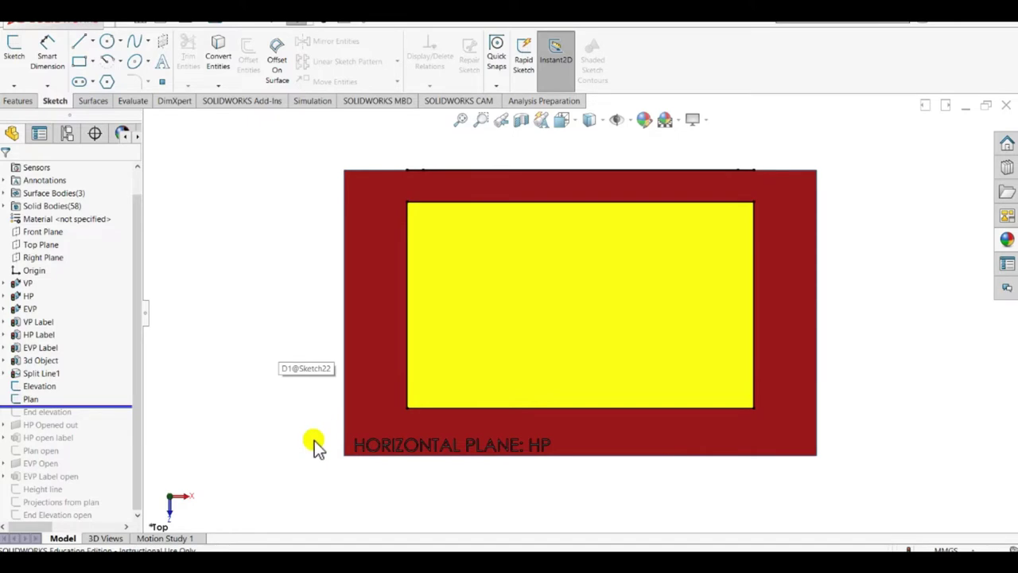
Step: Examine the plan outline on the horizontal plane beneath the block in an angled 3D view
key(ctrl+7)
middle_drag(300, 369, 405, 410)
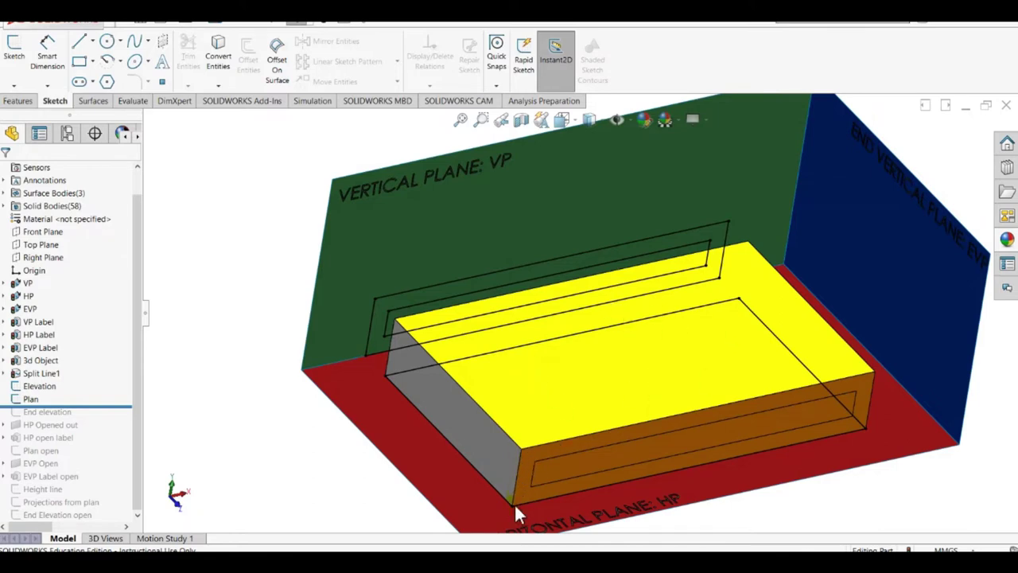
scroll(545, 474, up, 5)
middle_drag(638, 405, 628, 312)
scroll(628, 312, down, 4)
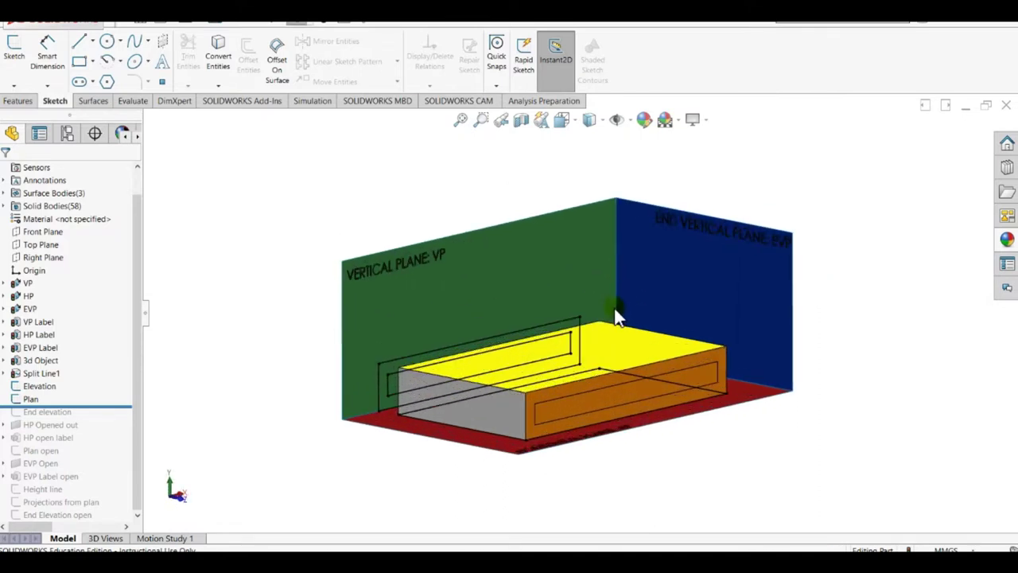
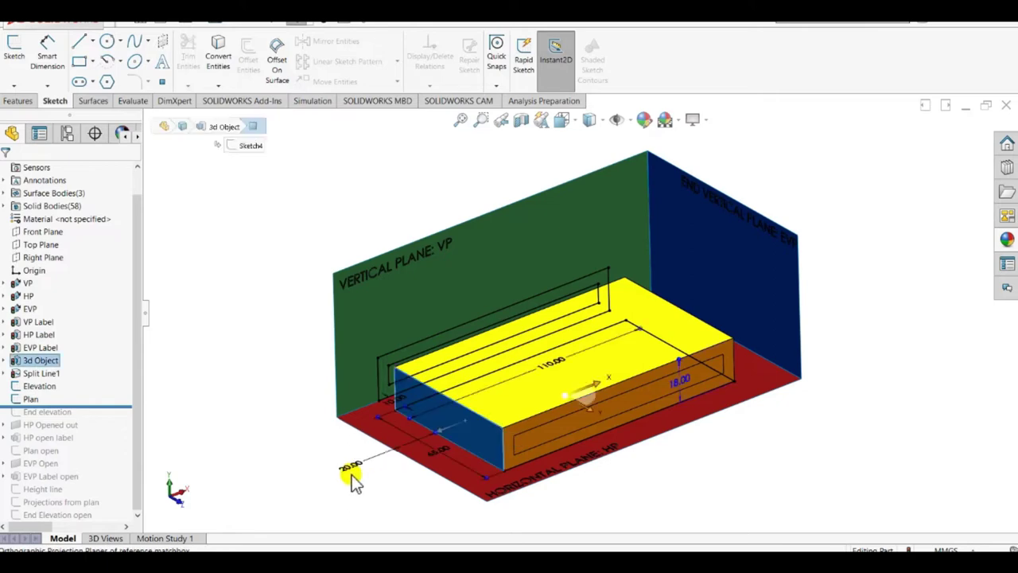
click(350, 487)
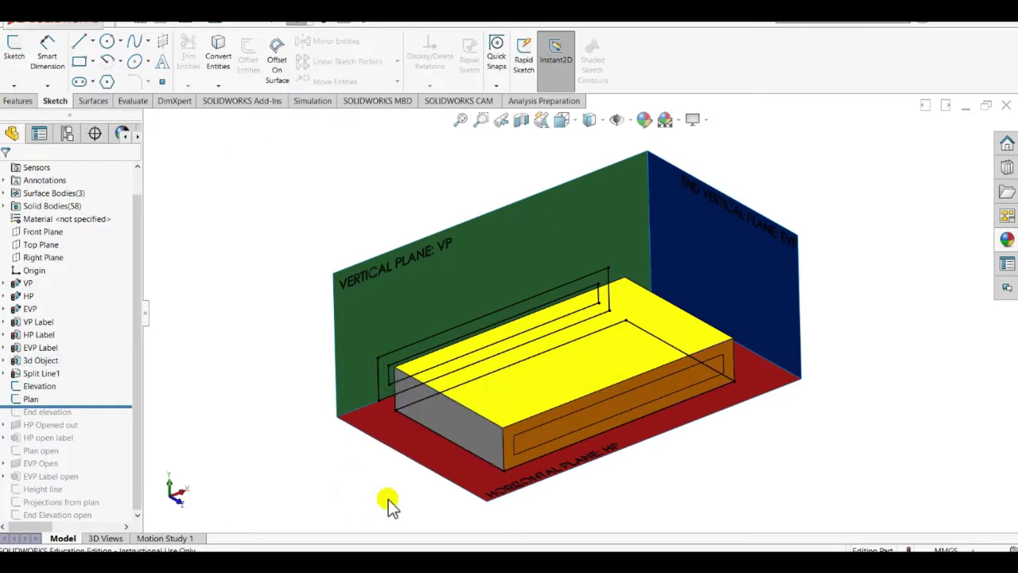
Step: Orient the model to the Left view and roll the feature history forward past the End elevation sketch
key(space)
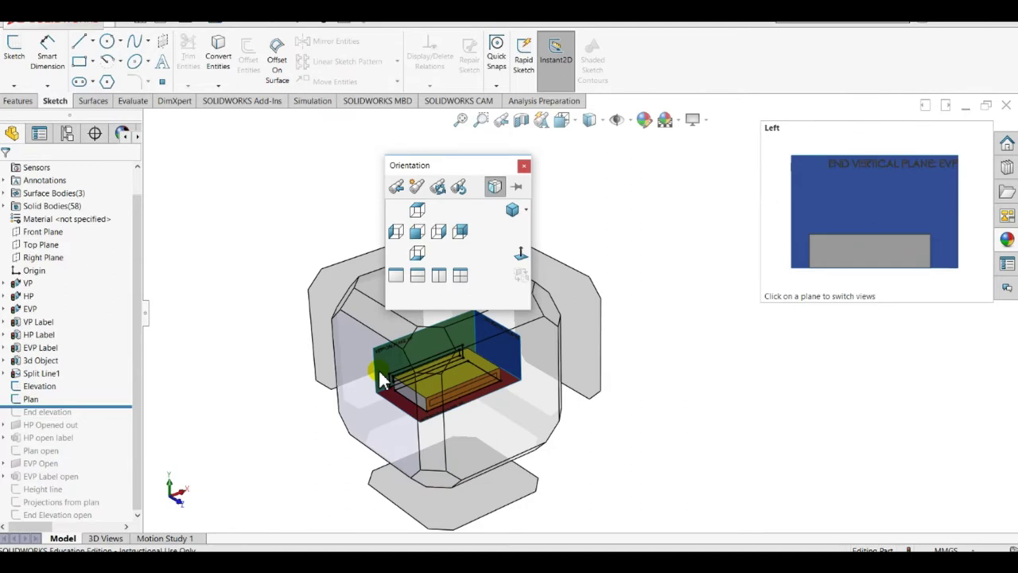
click(378, 370)
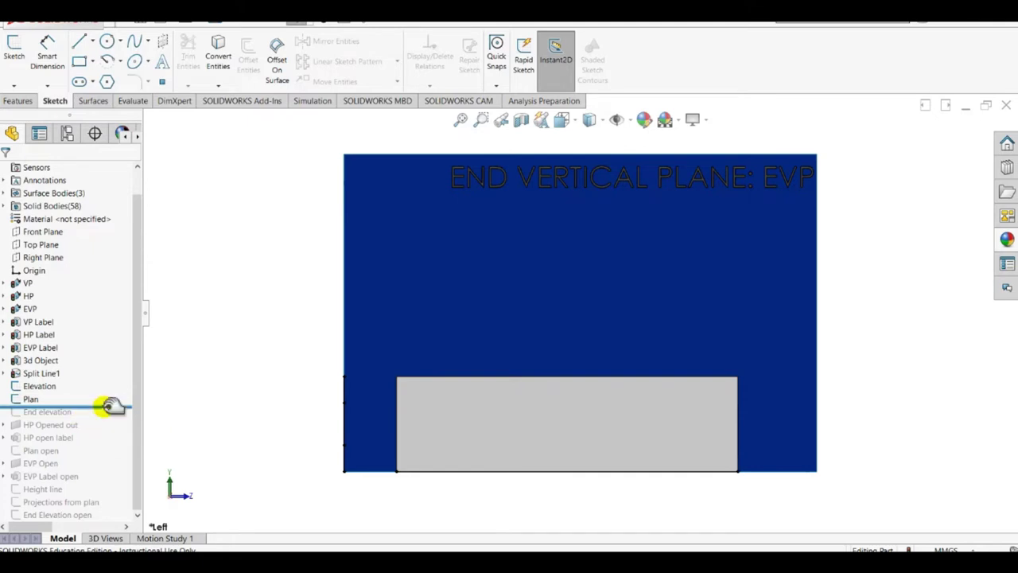
drag(110, 407, 120, 424)
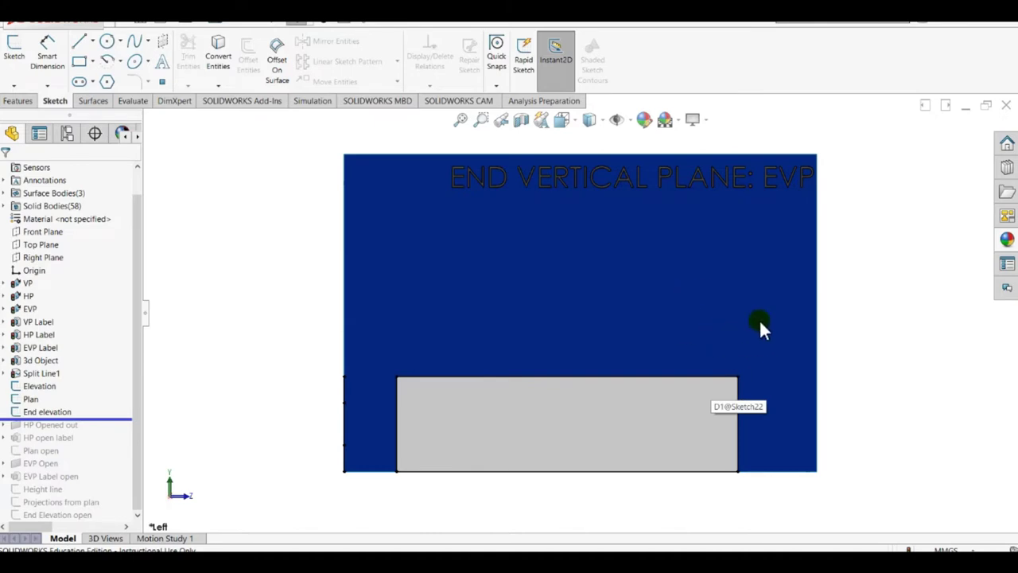
Step: Examine the elevation, plan and end elevation outlines on their three planes around the block from several angles
middle_drag(977, 427, 934, 443)
scroll(933, 433, up, 5)
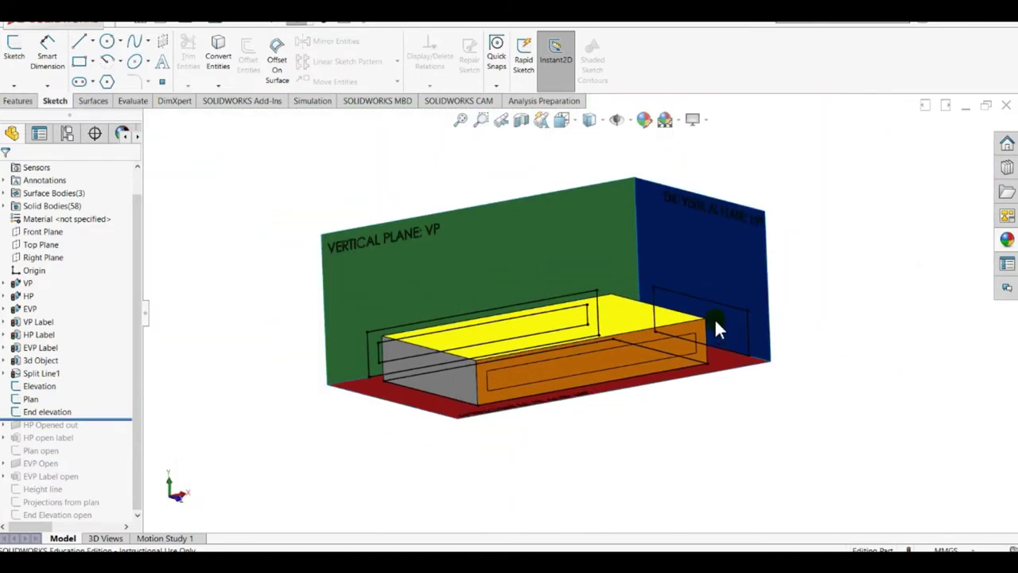
middle_drag(714, 318, 489, 285)
scroll(474, 302, down, 2)
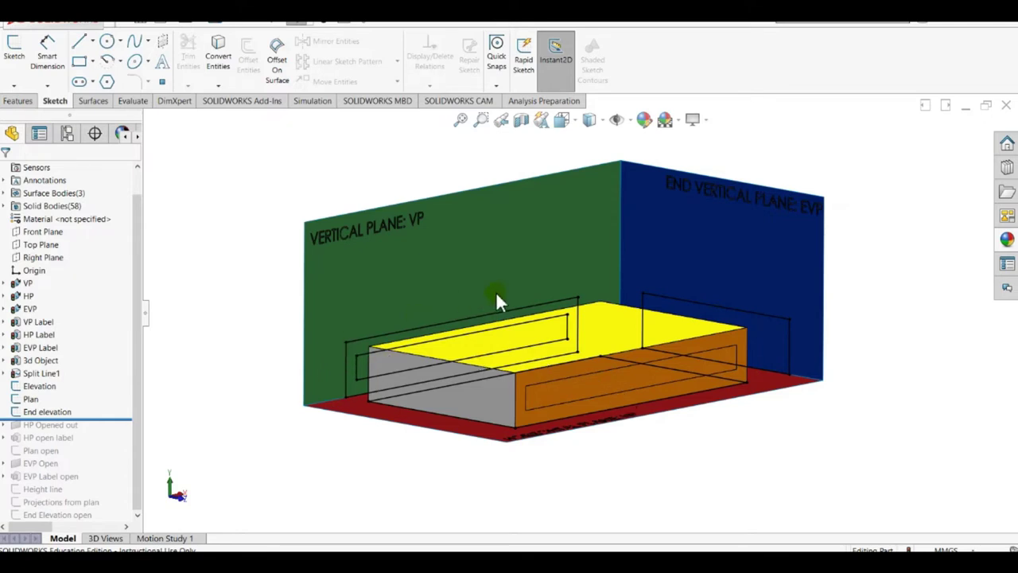
scroll(540, 254, up, 3)
scroll(569, 213, down, 1)
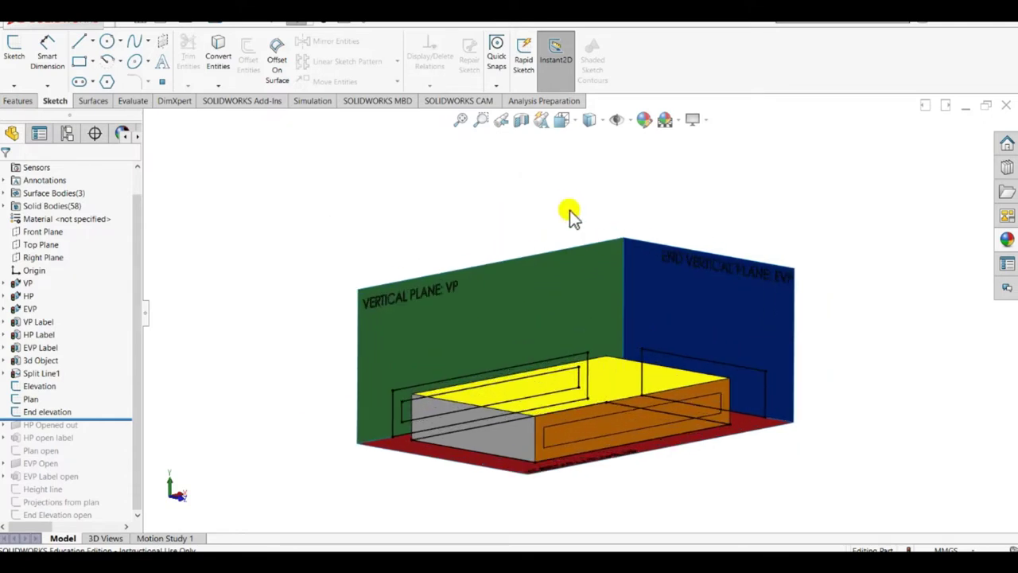
middle_drag(566, 203, 562, 391)
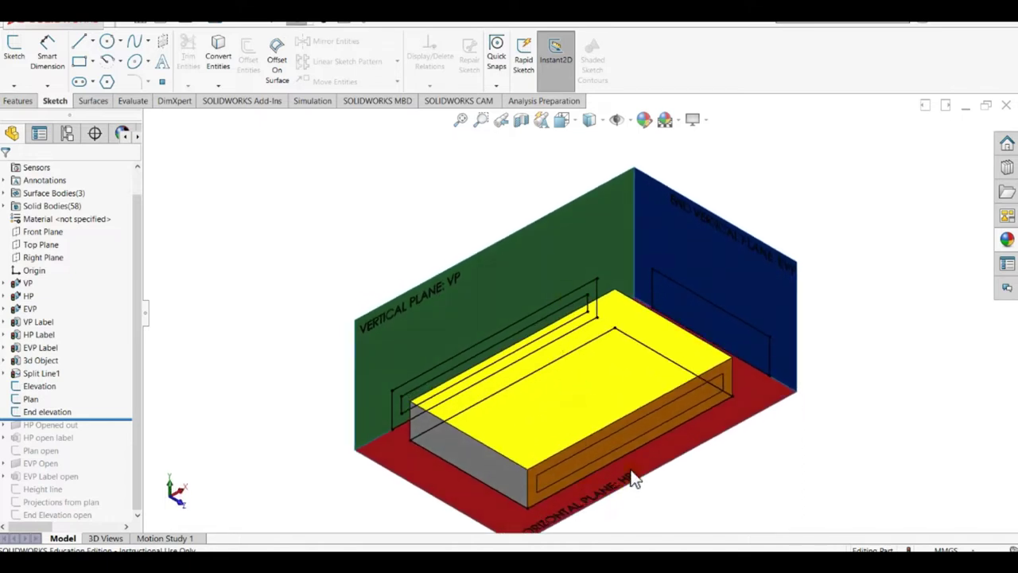
middle_drag(529, 513, 484, 491)
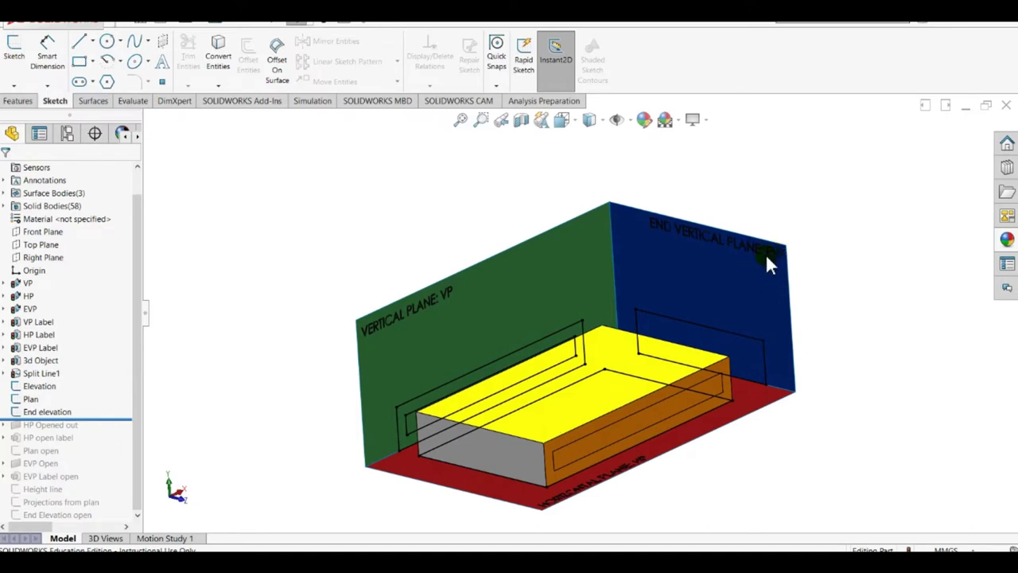
middle_drag(738, 390, 807, 350)
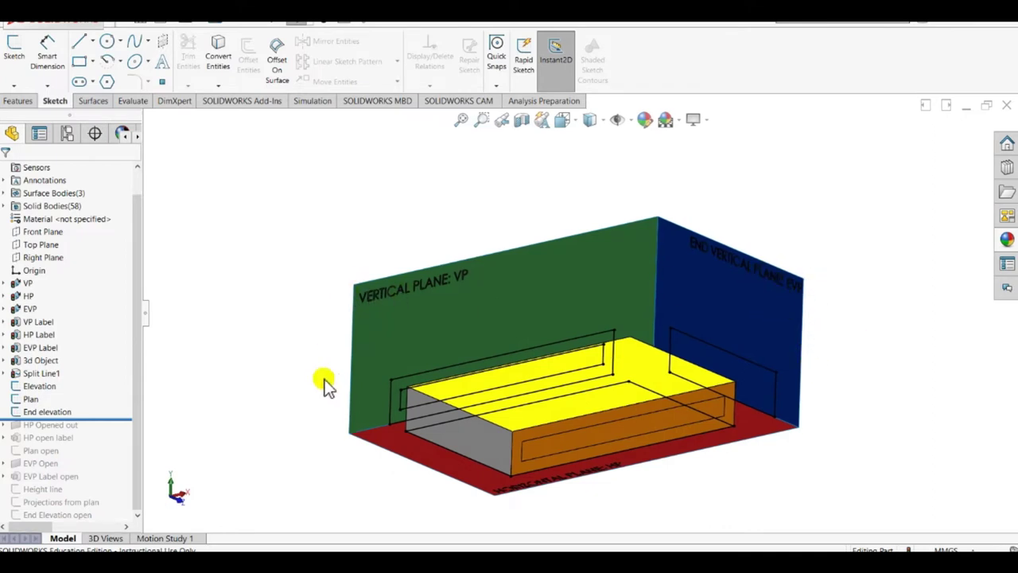
mouse_move(575, 473)
middle_down()
mouse_move(521, 419)
mouse_move(484, 418)
mouse_move(488, 468)
mouse_move(509, 430)
mouse_move(546, 411)
mouse_move(586, 484)
middle_up()
scroll(583, 491, down, 2)
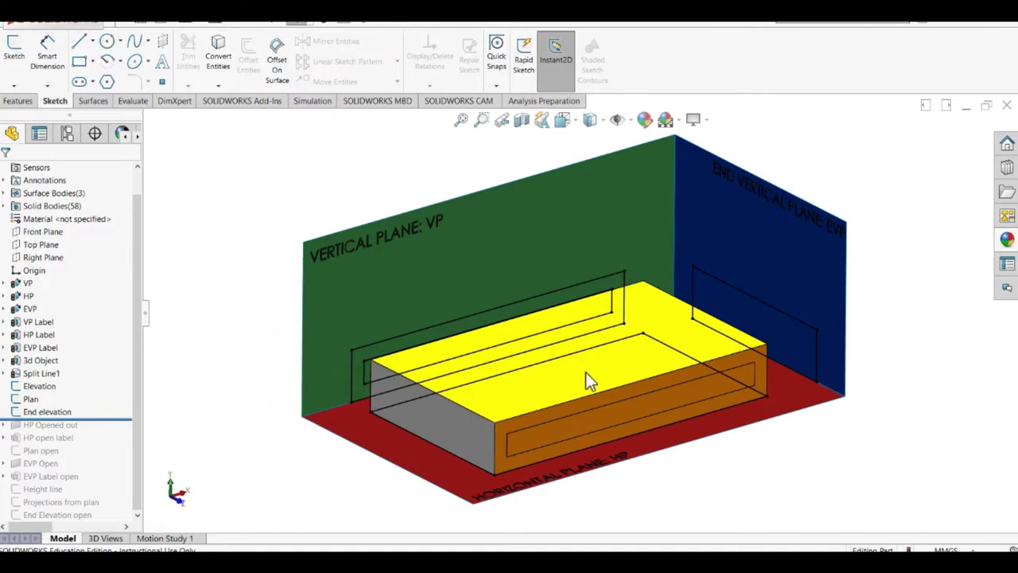
scroll(585, 382, up, 3)
click(554, 366)
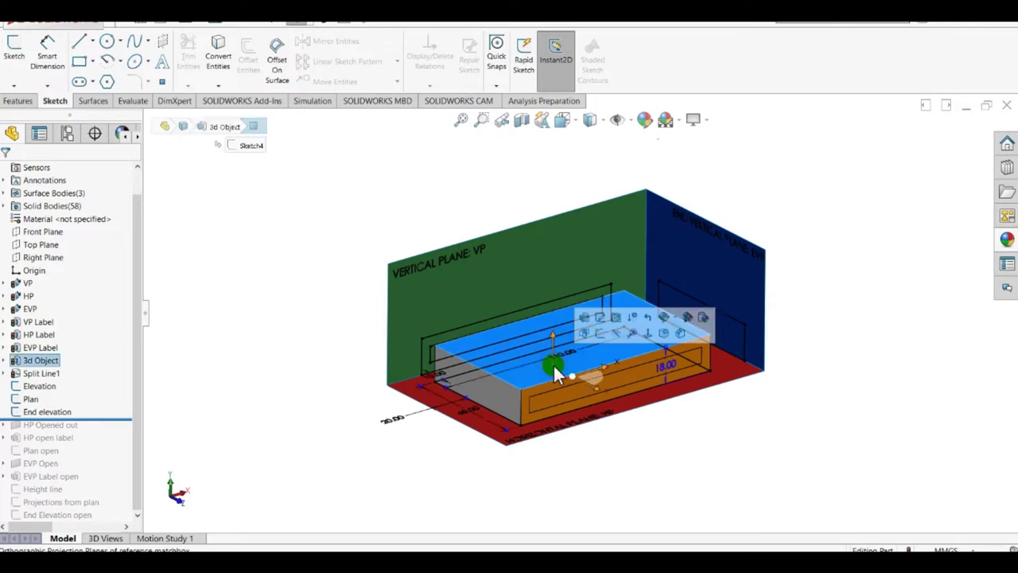
click(315, 350)
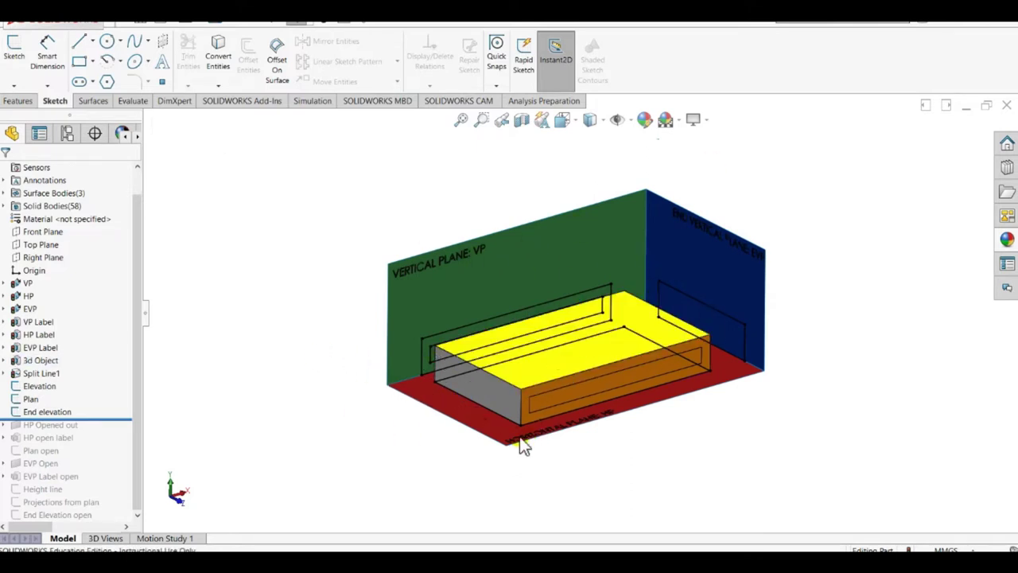
Step: Hide the matchbox-shaped block so that only its projected outlines remain on the three planes
middle_drag(523, 443, 511, 407)
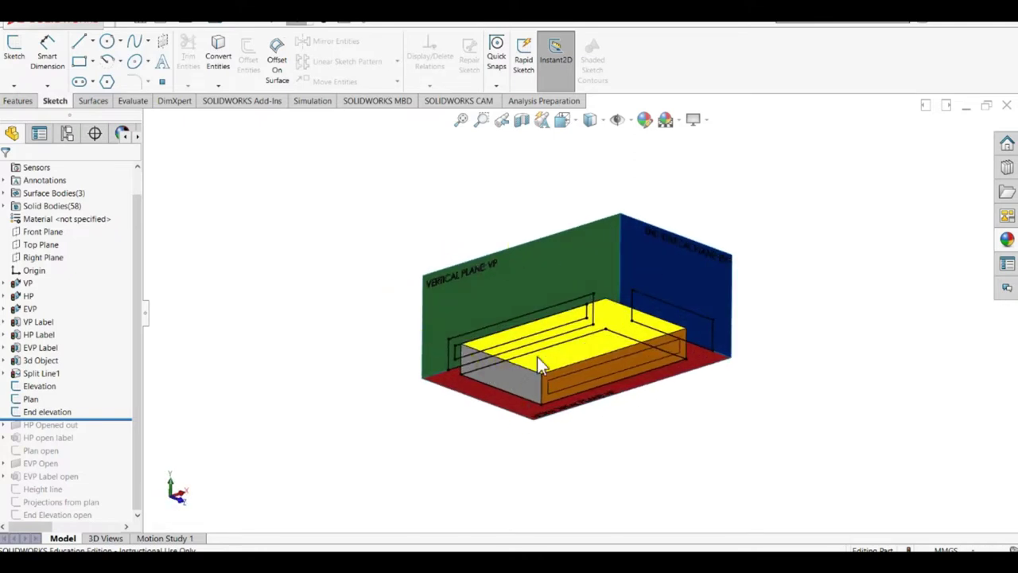
scroll(632, 318, down, 3)
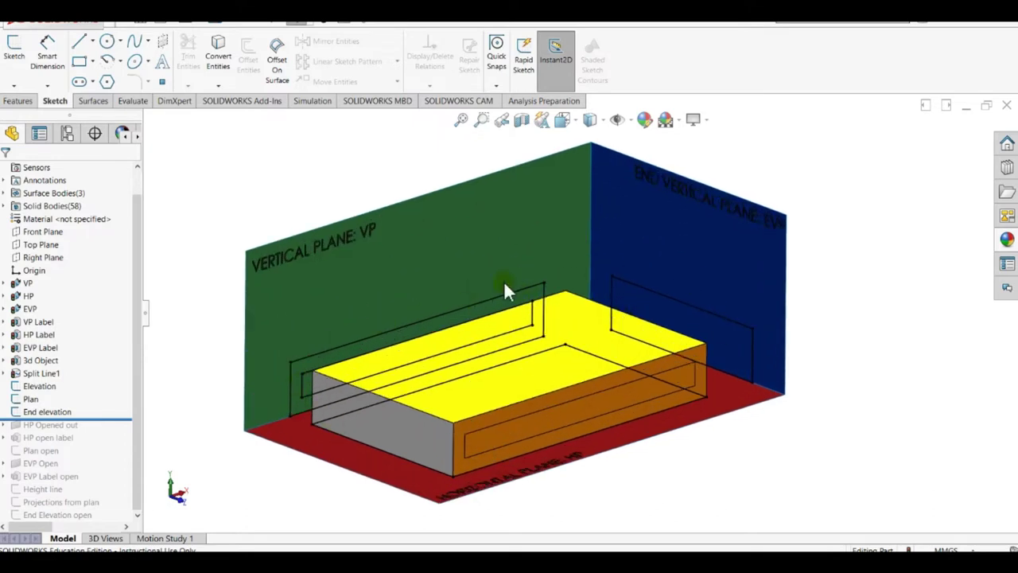
middle_drag(249, 445, 239, 441)
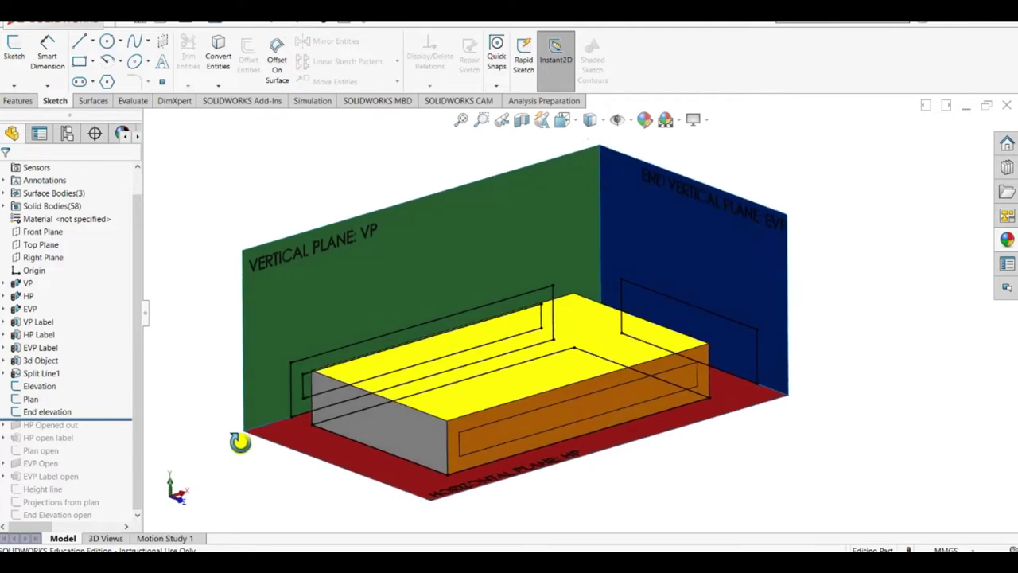
click(585, 335)
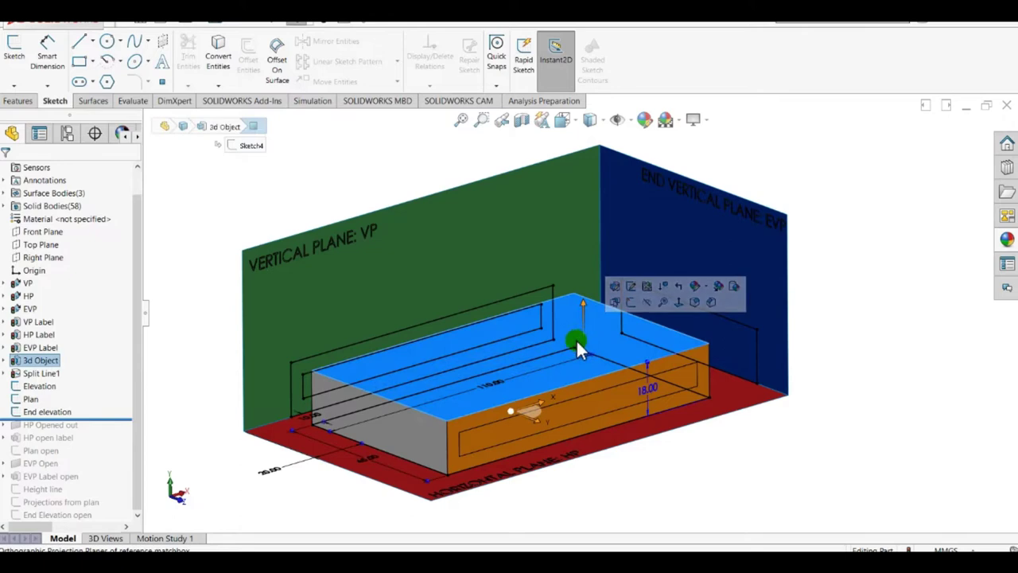
click(645, 306)
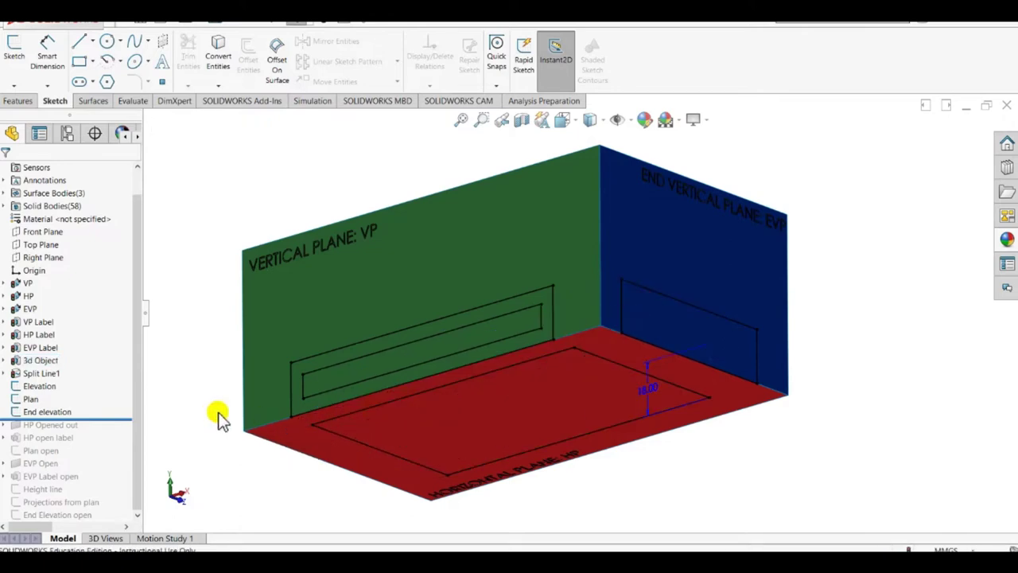
Step: Inspect the three projected views on the vertical, horizontal and end vertical planes without the block
middle_drag(239, 447, 290, 471)
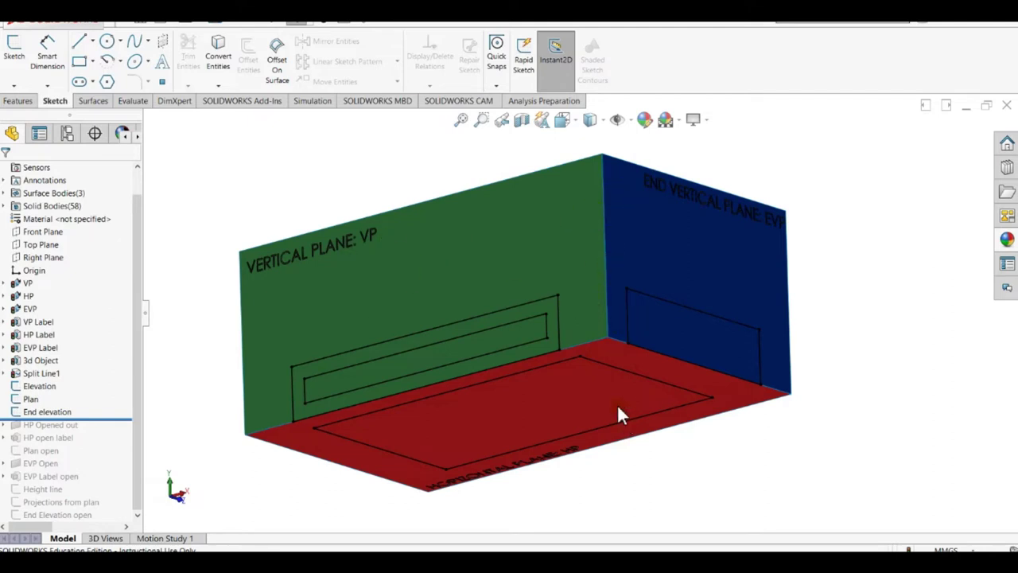
scroll(494, 433, up, 3)
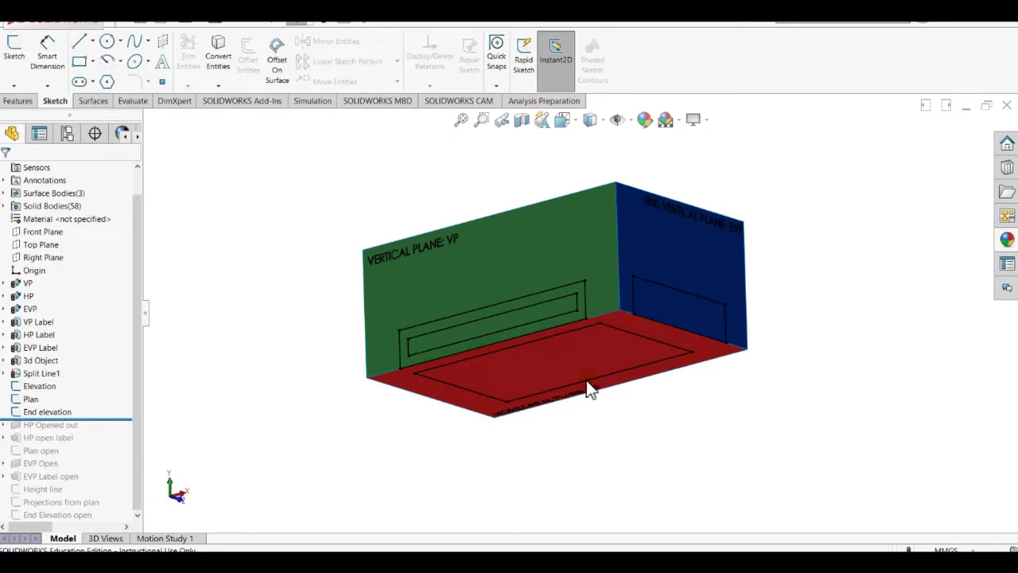
click(590, 405)
click(519, 478)
scroll(692, 248, down, 3)
click(738, 437)
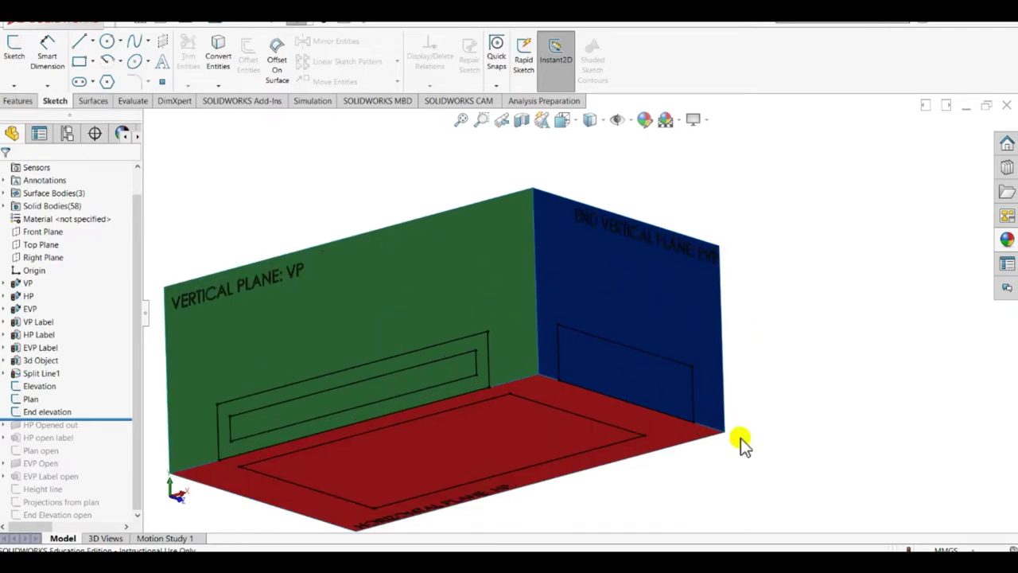
Step: Roll the feature history forward past HP Opened out to show the horizontal plane opened down below the vertical plane
scroll(578, 317, up, 2)
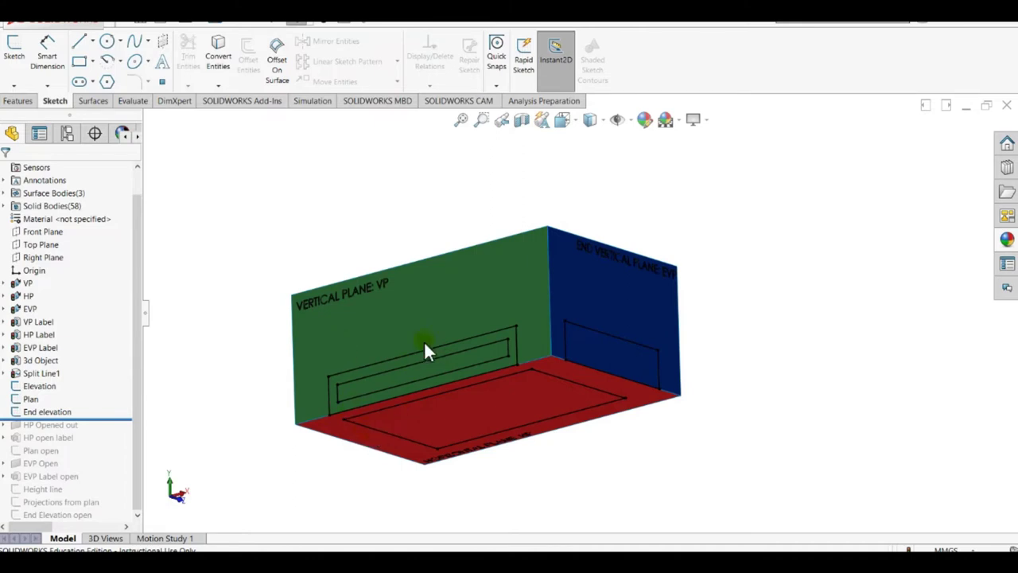
scroll(390, 318, down, 3)
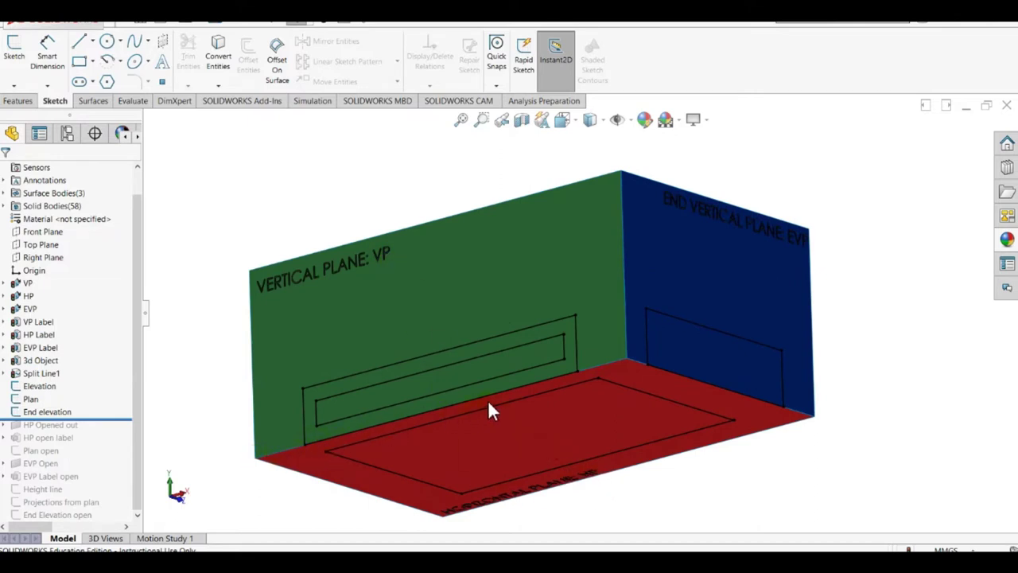
click(234, 465)
scroll(528, 382, down, 6)
scroll(539, 352, up, 3)
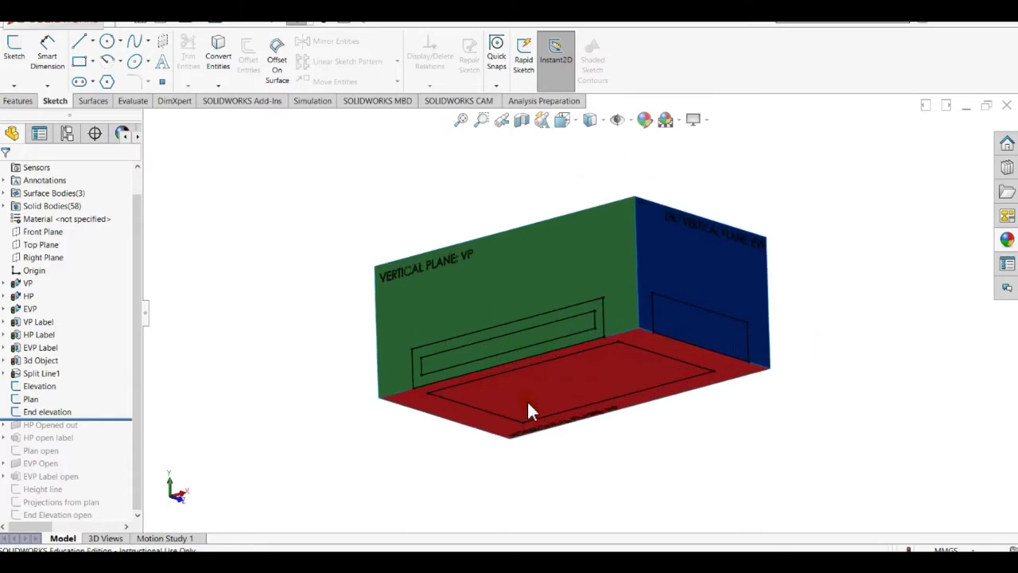
mouse_move(530, 406)
middle_down()
mouse_move(552, 364)
mouse_move(594, 359)
mouse_move(556, 352)
mouse_move(528, 420)
middle_up()
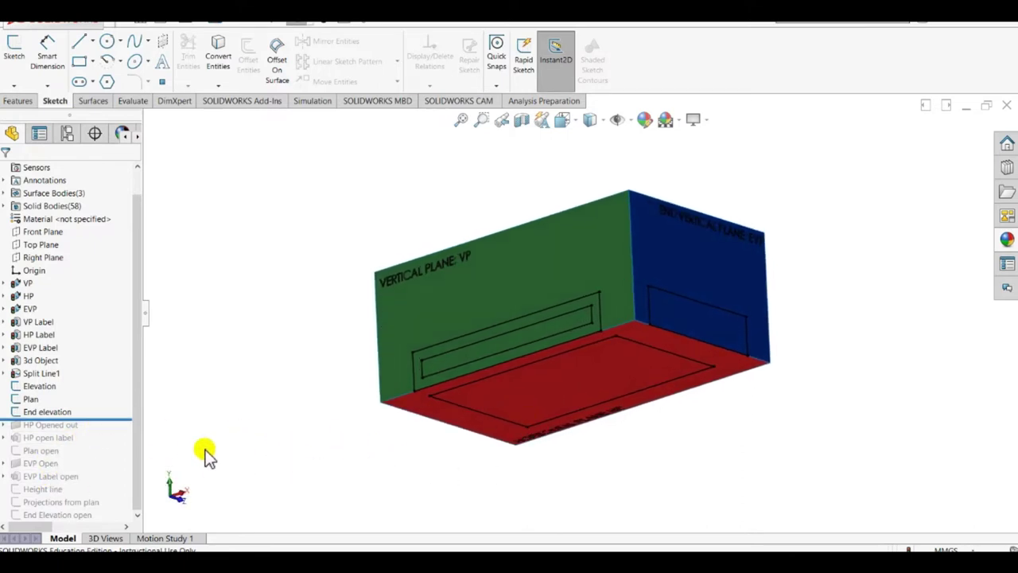
drag(129, 418, 114, 432)
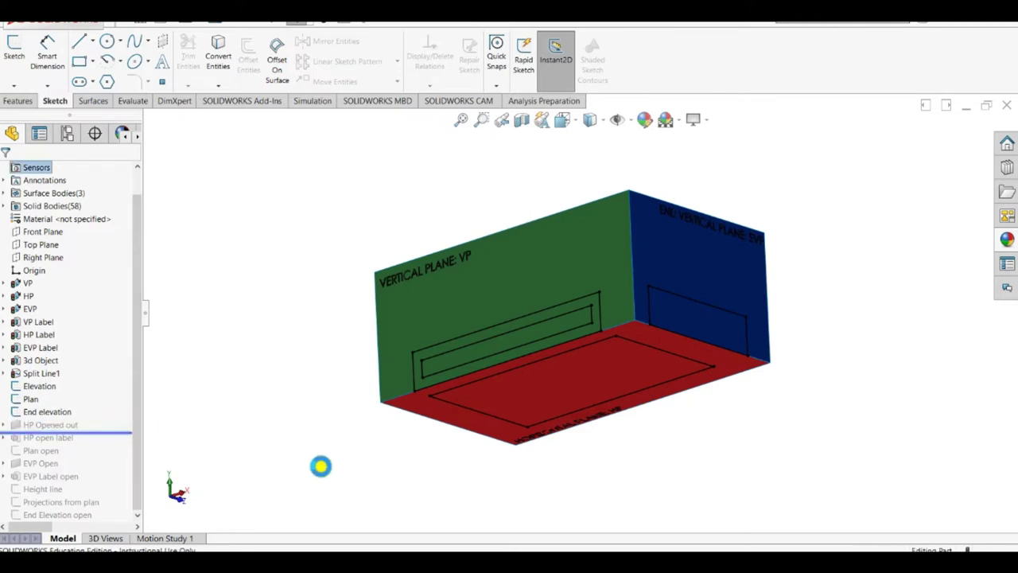
middle_drag(472, 472, 672, 366)
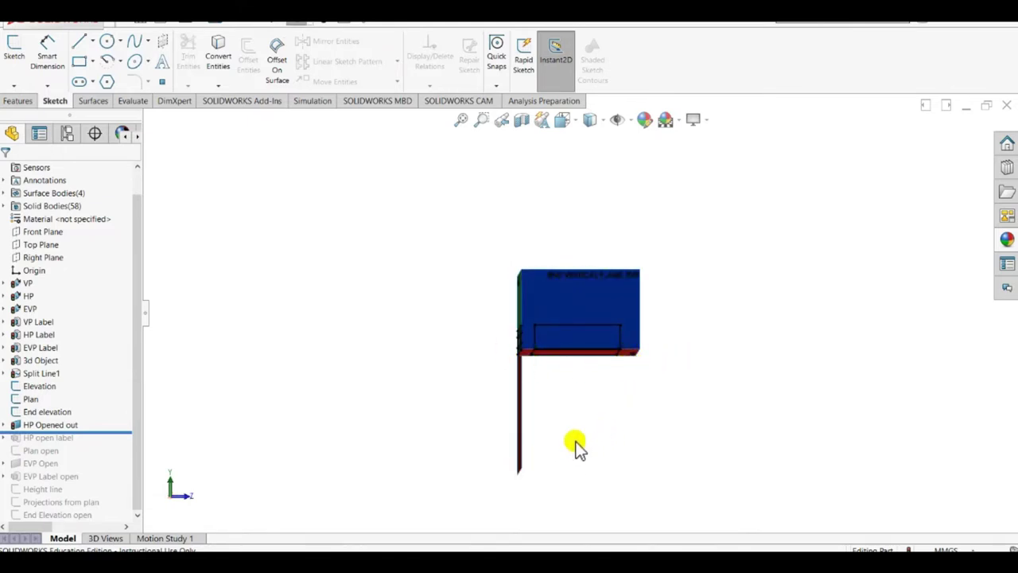
middle_drag(574, 447, 525, 438)
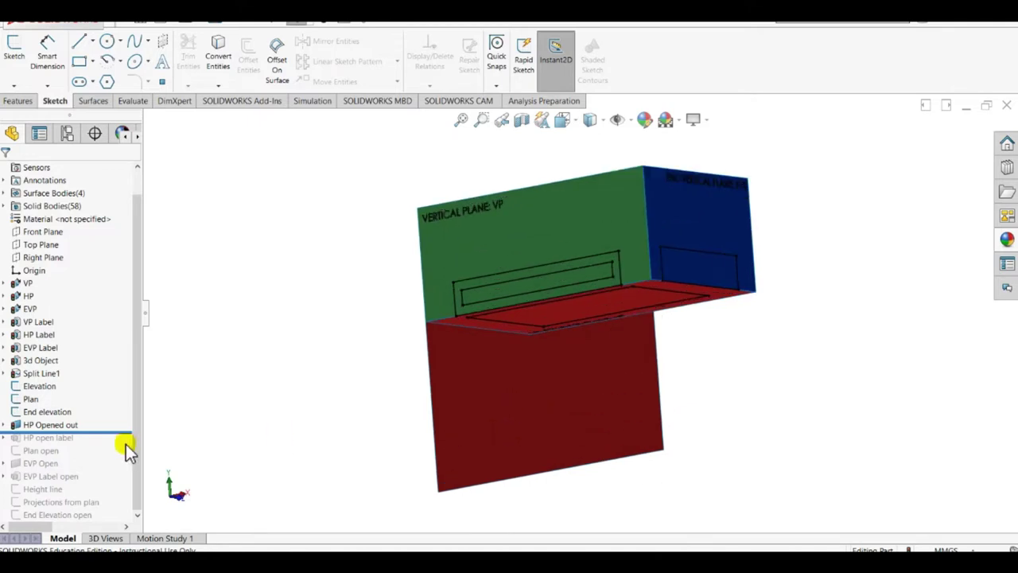
Step: Roll the feature history forward past HP open label to restore the label on the opened-out horizontal plane
drag(125, 431, 125, 445)
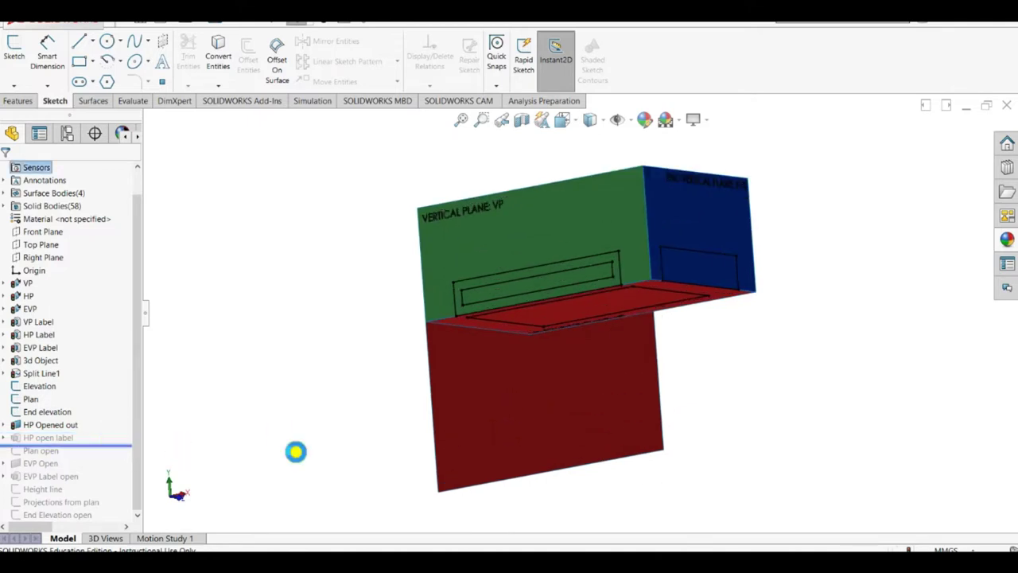
scroll(483, 477, down, 6)
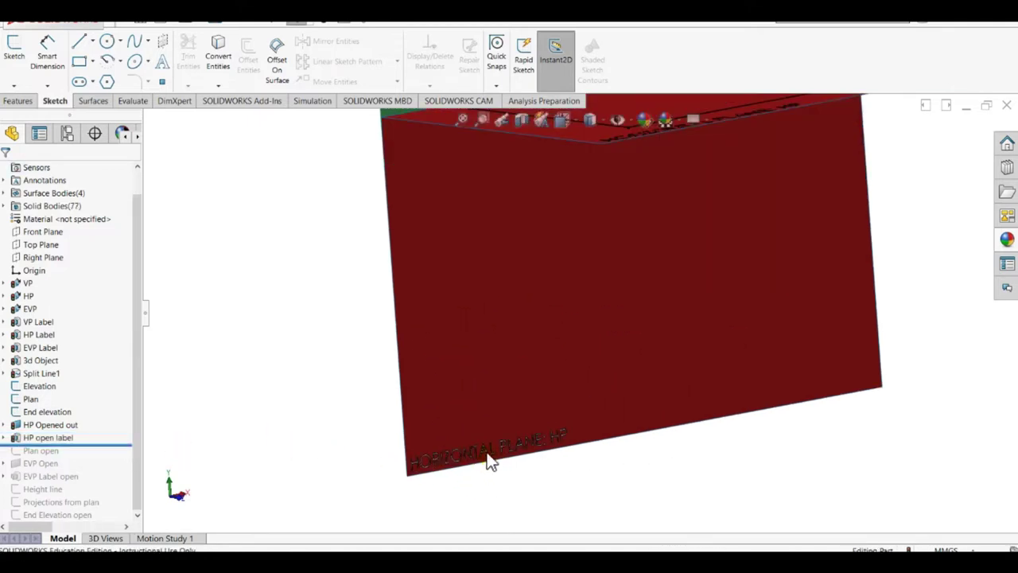
middle_drag(491, 424, 578, 322)
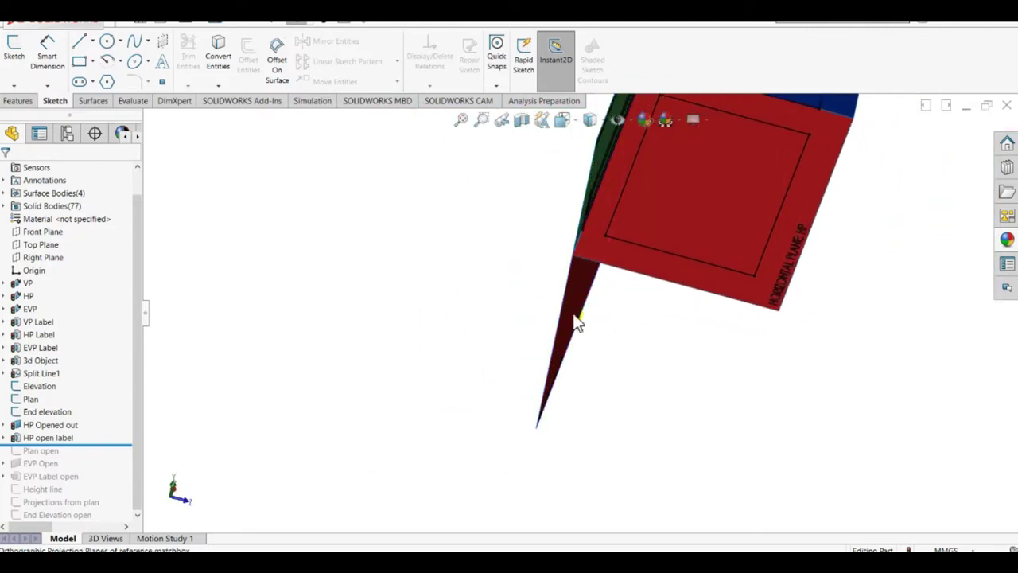
Step: Hide the original HP surface, its HP Label and the Plan sketch, leaving the opened-out horizontal plane
click(702, 282)
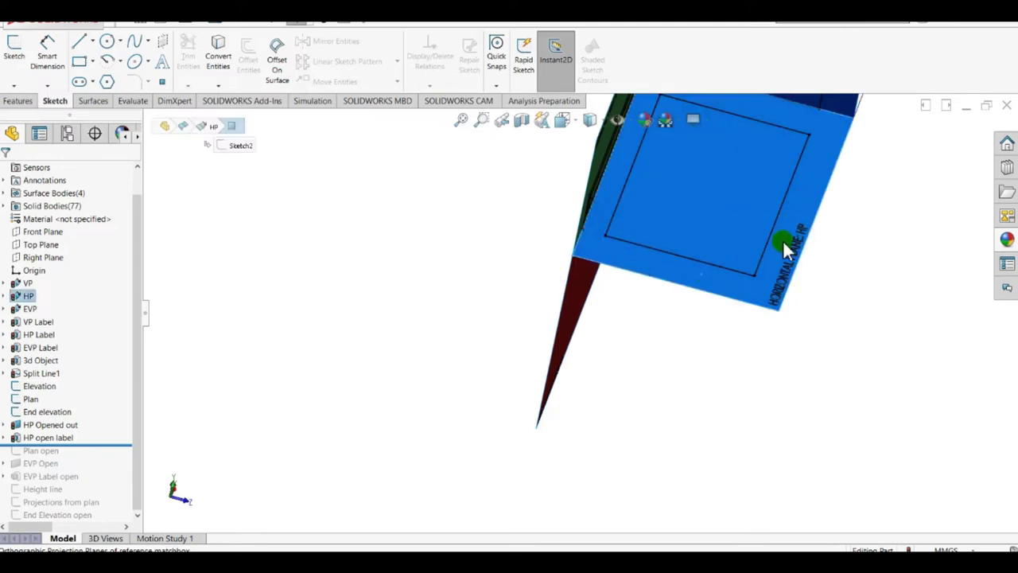
click(18, 293)
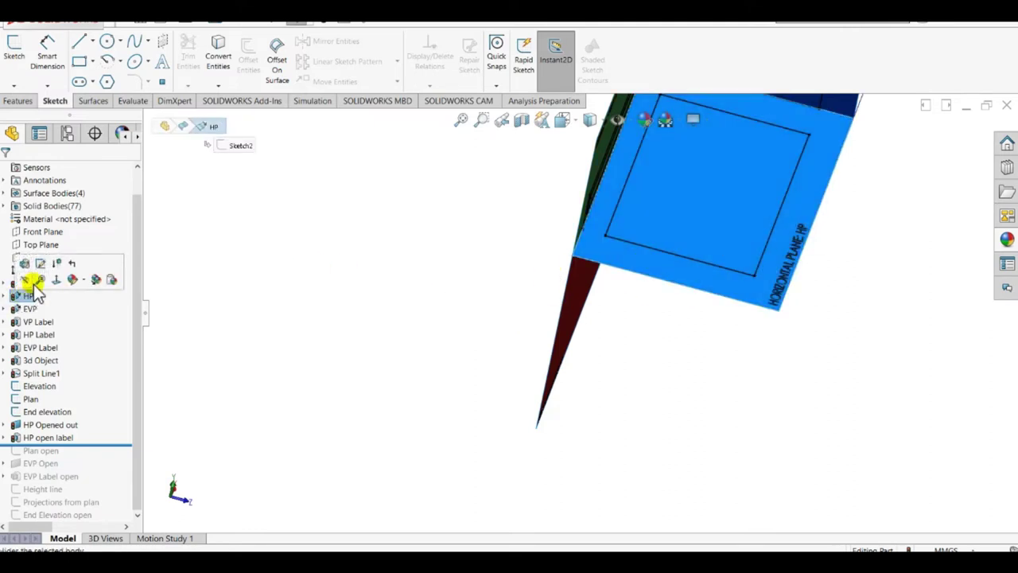
click(24, 280)
click(19, 334)
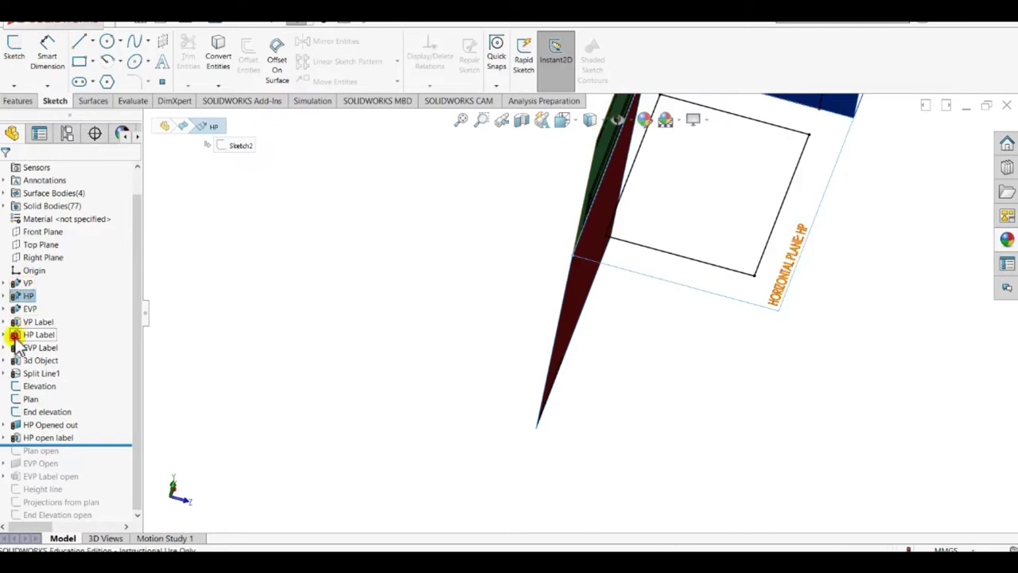
click(24, 402)
click(32, 386)
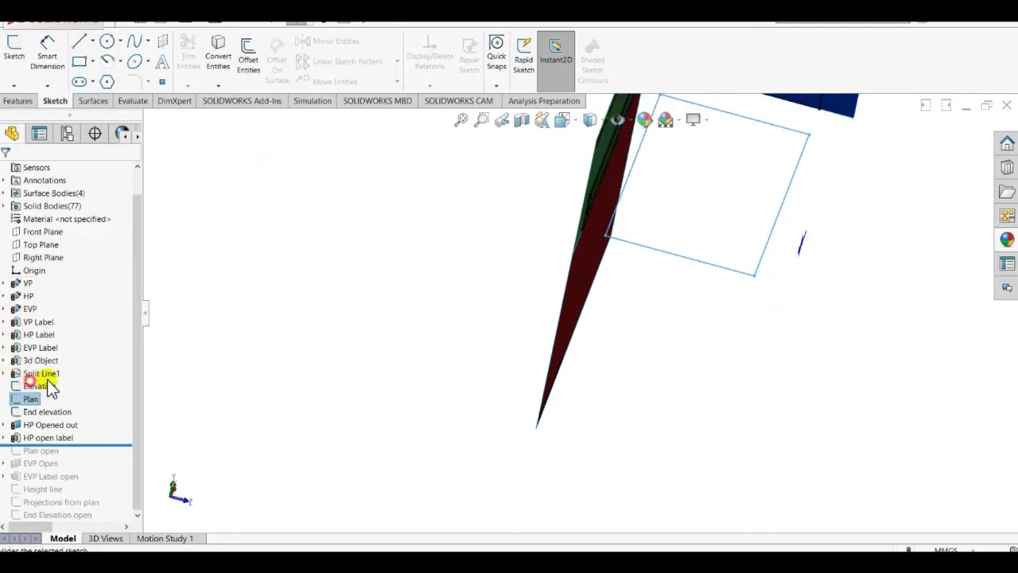
Step: Roll the feature history forward past the Plan open sketch to restore the plan on the opened-out horizontal plane
middle_drag(431, 443, 348, 370)
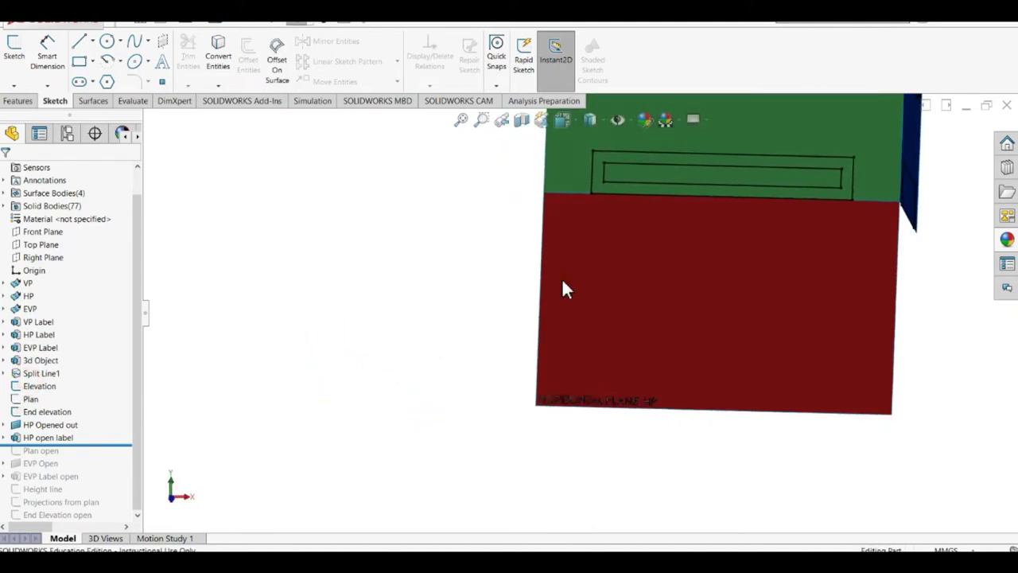
scroll(673, 234, up, 5)
scroll(672, 234, down, 5)
middle_drag(633, 306, 650, 329)
scroll(318, 421, down, 2)
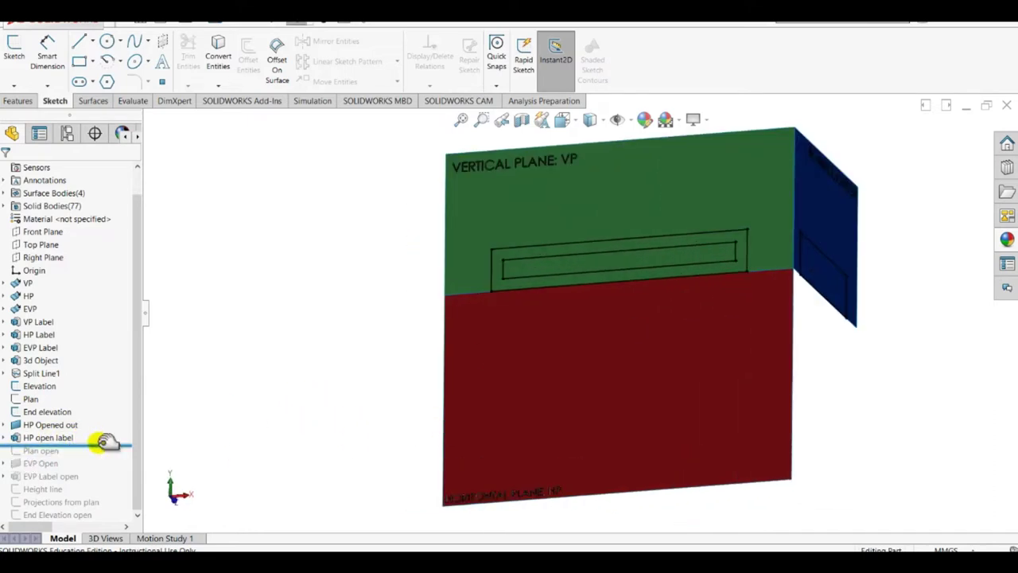
drag(101, 445, 103, 451)
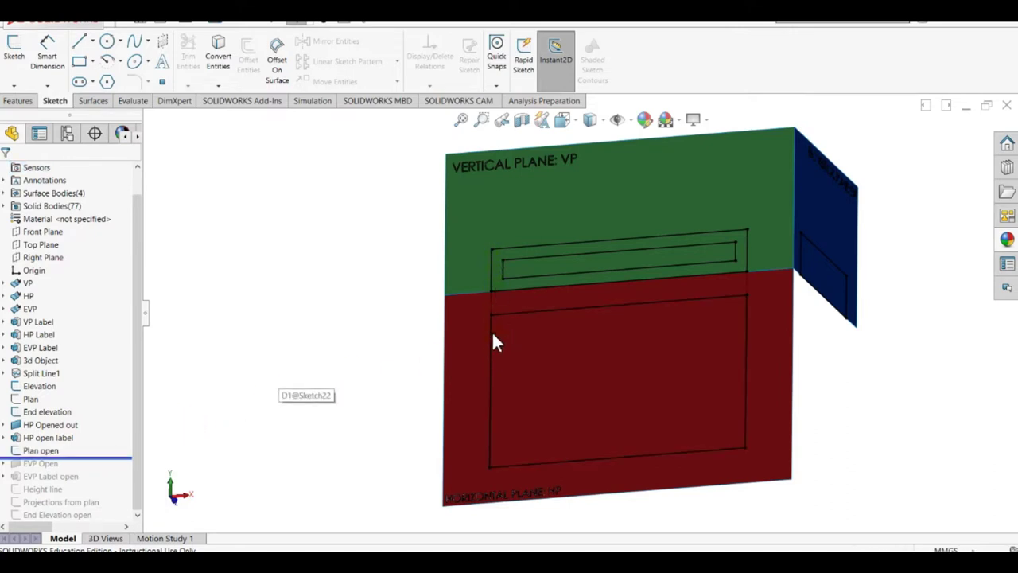
click(367, 328)
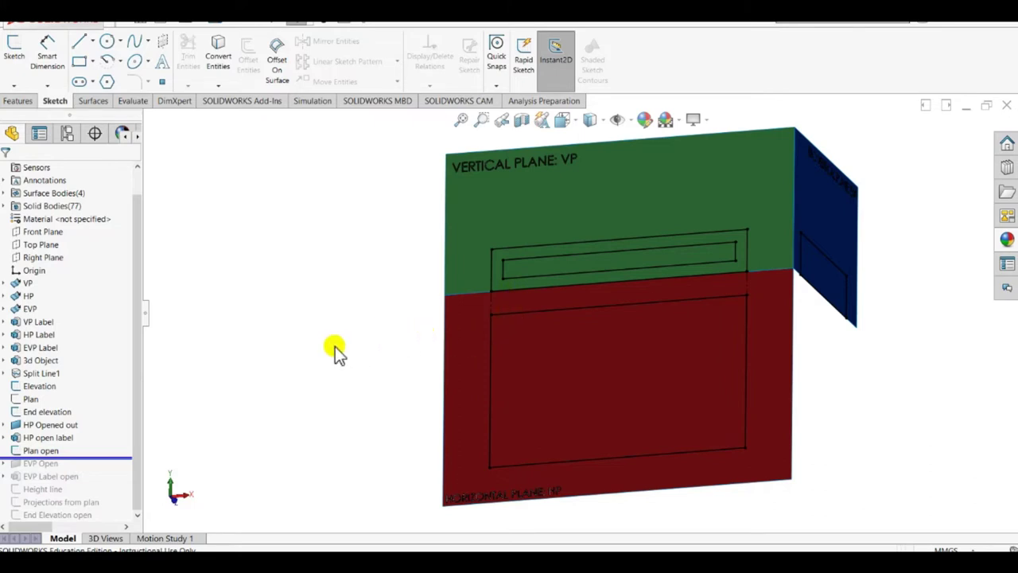
Step: Roll the feature history forward past EVP Open and EVP Label open to restore the opened-out end vertical plane with its label
middle_drag(702, 392, 716, 367)
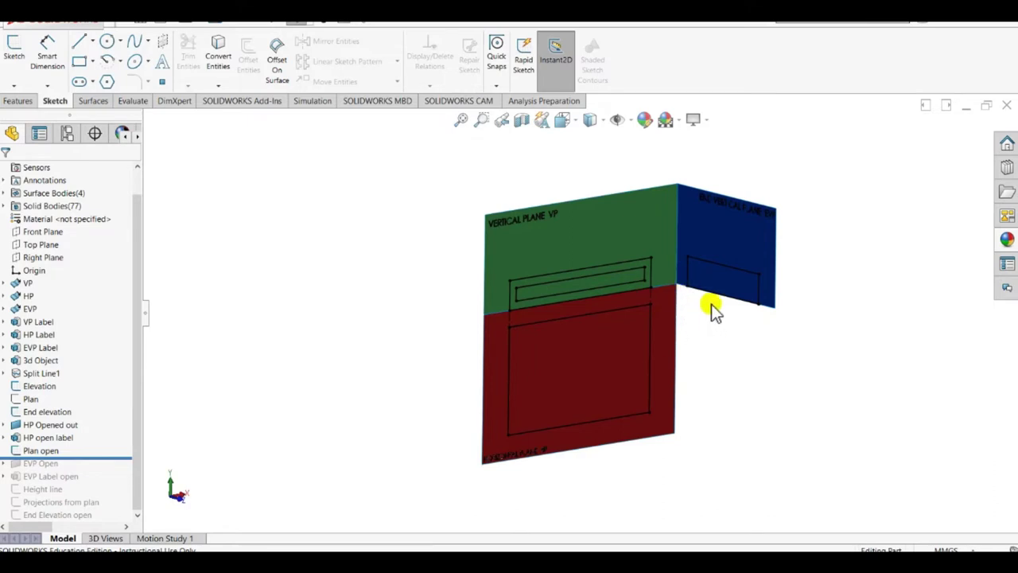
click(770, 335)
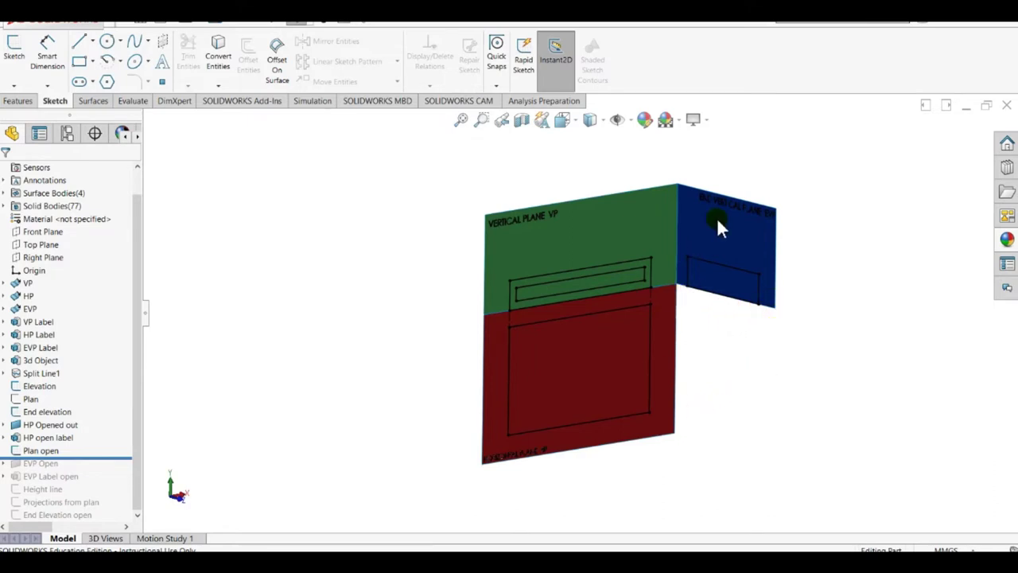
scroll(719, 231, down, 3)
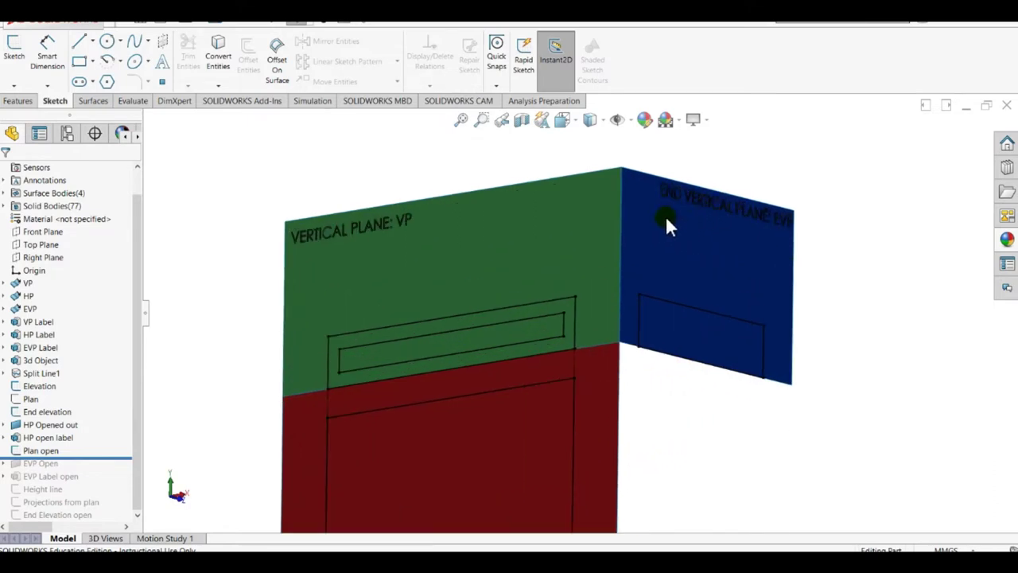
scroll(750, 257, up, 3)
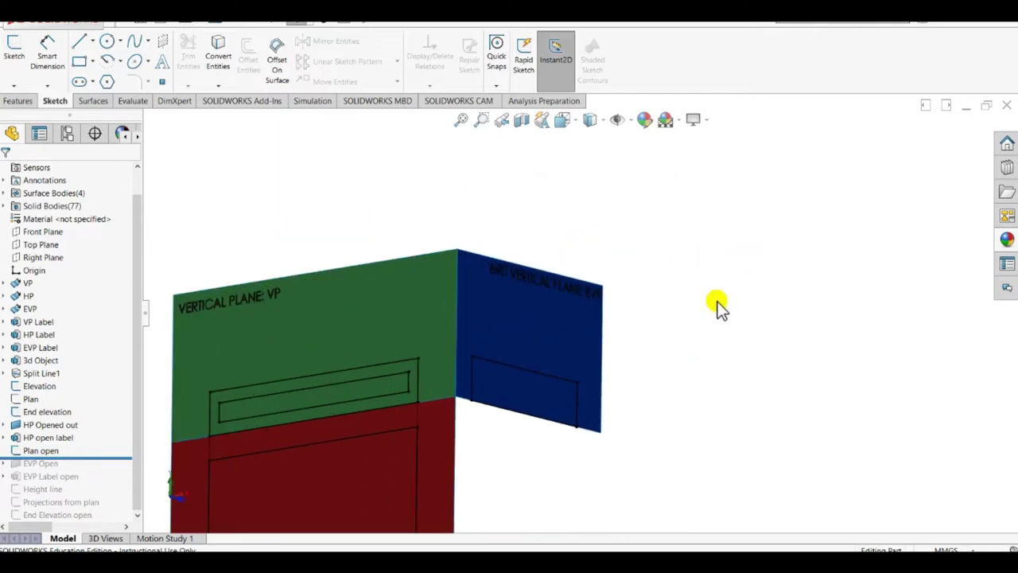
middle_drag(715, 280, 684, 320)
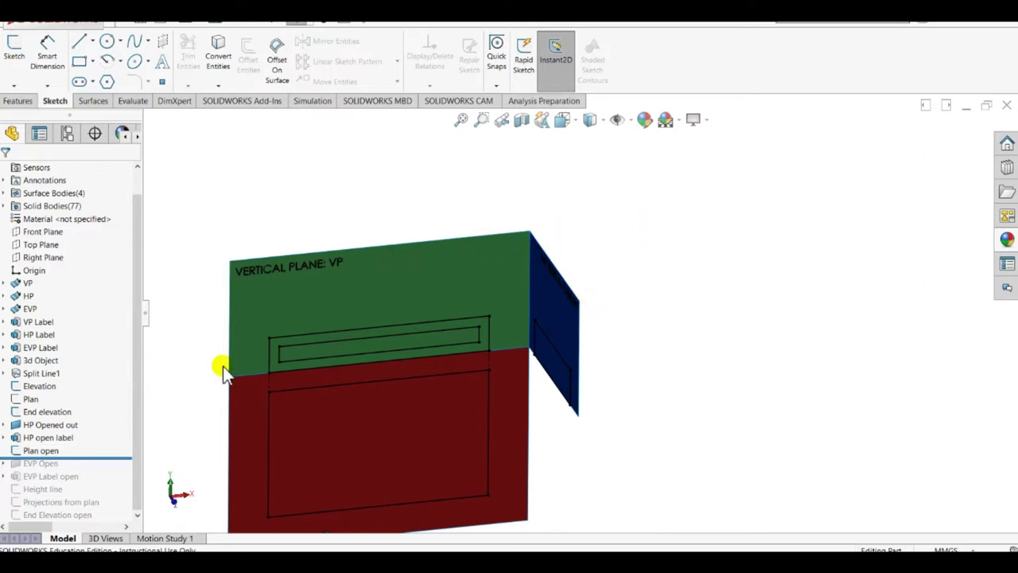
drag(119, 456, 118, 467)
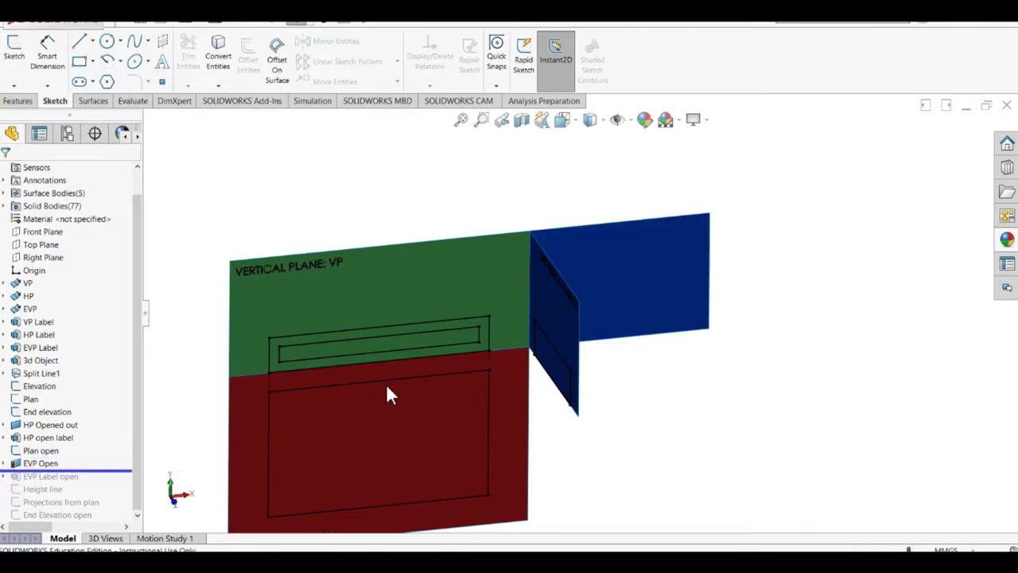
mouse_move(525, 400)
middle_down()
mouse_move(545, 464)
mouse_move(535, 416)
mouse_move(518, 403)
middle_up()
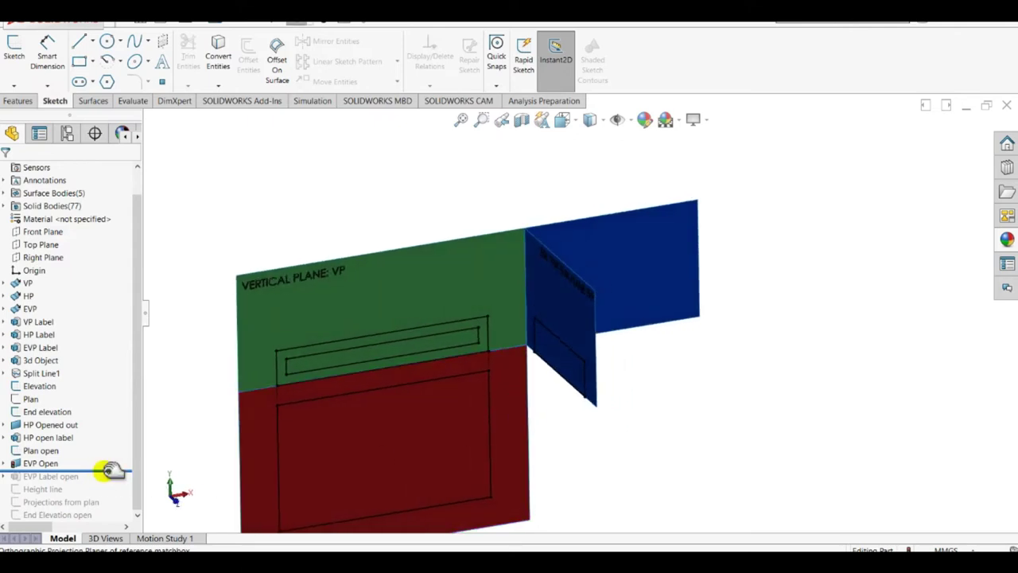
drag(115, 468, 111, 482)
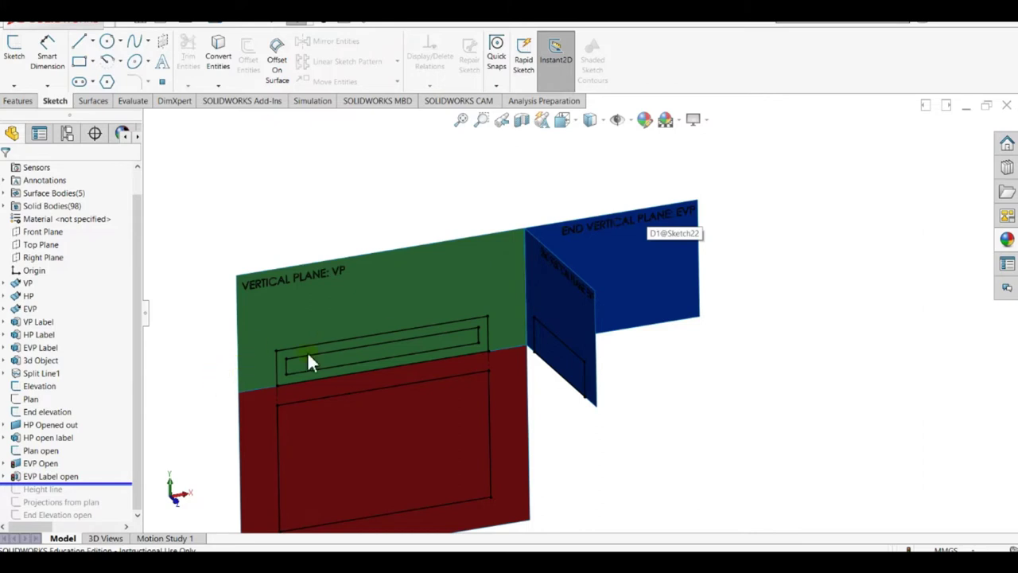
Step: Hide the original EVP surface, its EVP Label and the End elevation sketch, leaving the opened-out end vertical plane
click(29, 310)
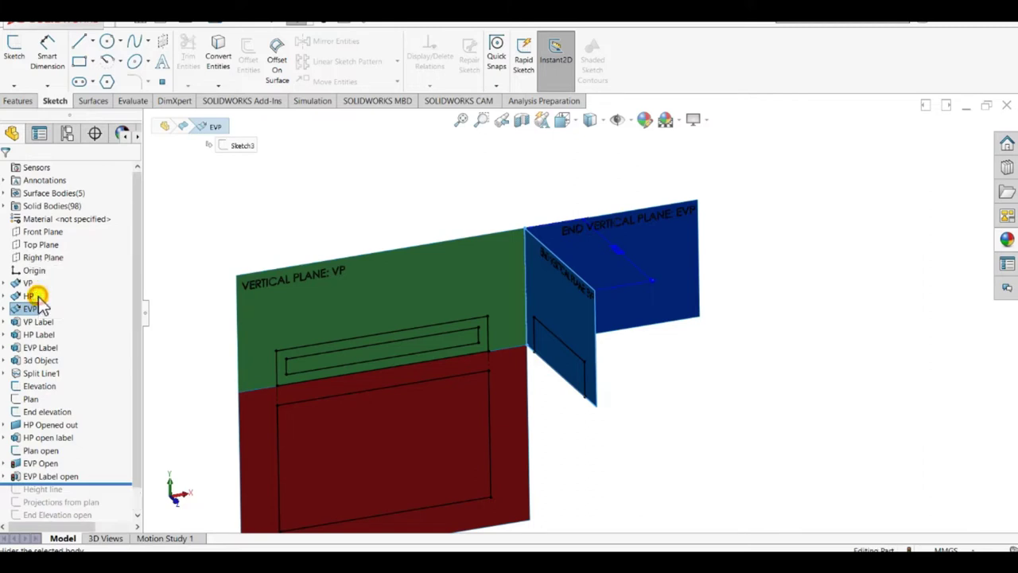
click(38, 295)
click(36, 347)
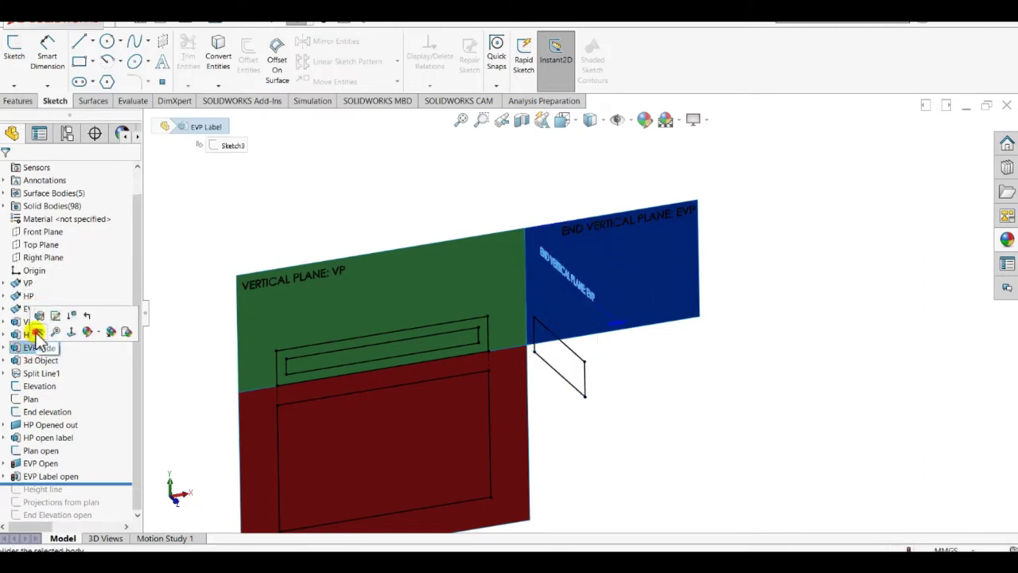
click(36, 331)
click(45, 411)
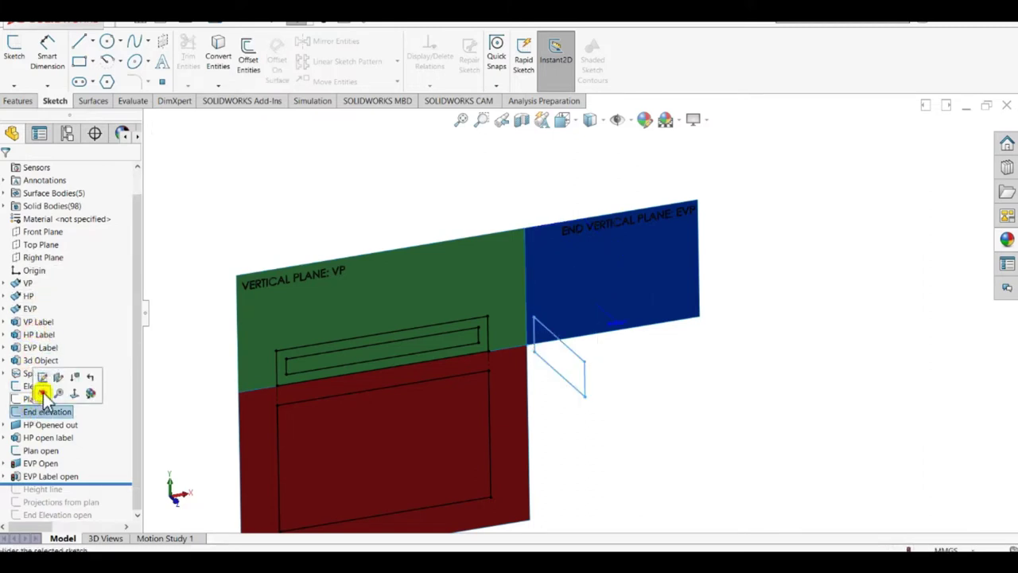
click(91, 393)
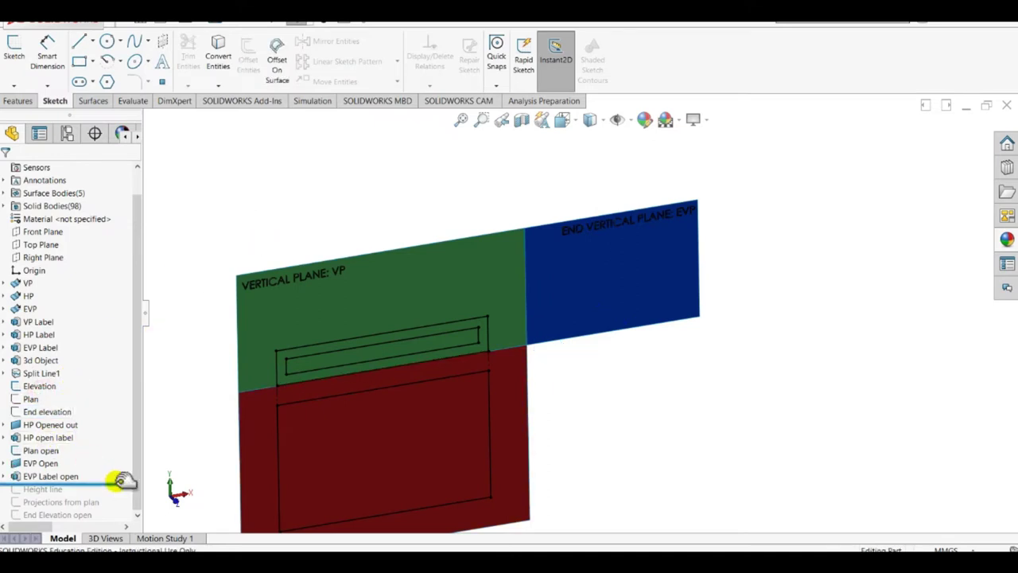
Step: Roll the feature history forward past the Height line and Projections from plan sketches to restore the end elevation's construction lines
drag(125, 482, 125, 495)
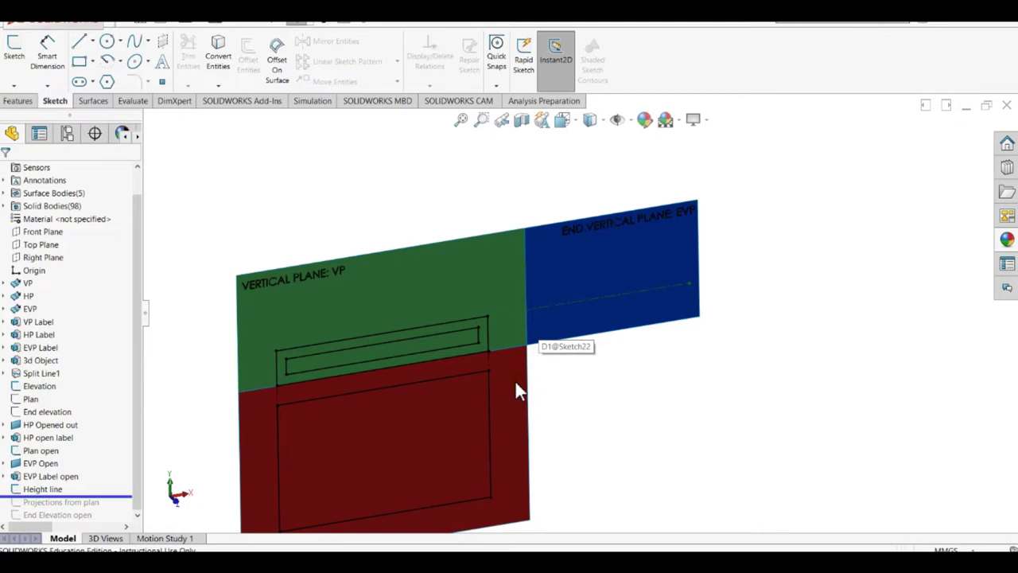
scroll(517, 391, up, 3)
scroll(511, 402, down, 5)
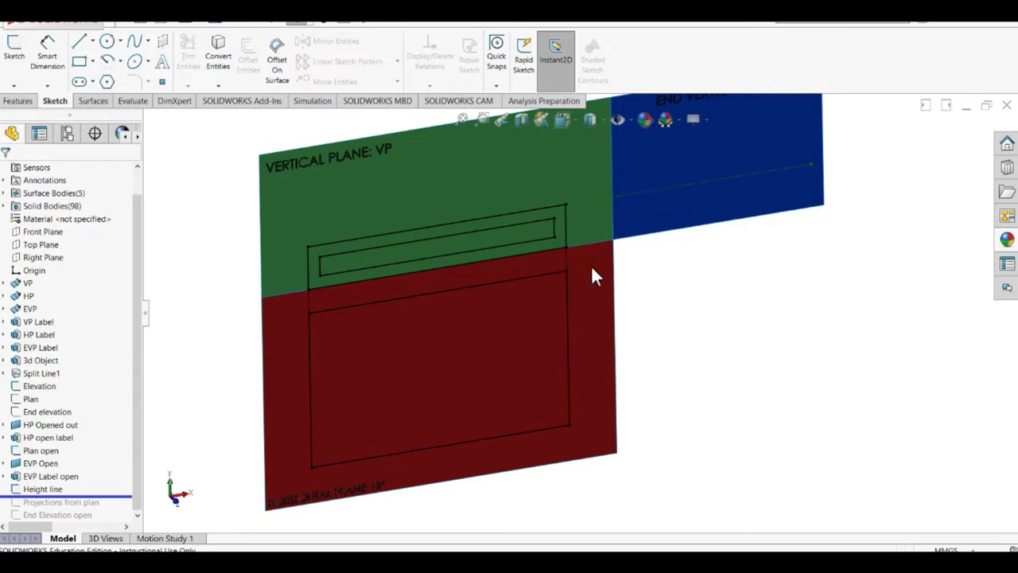
click(653, 193)
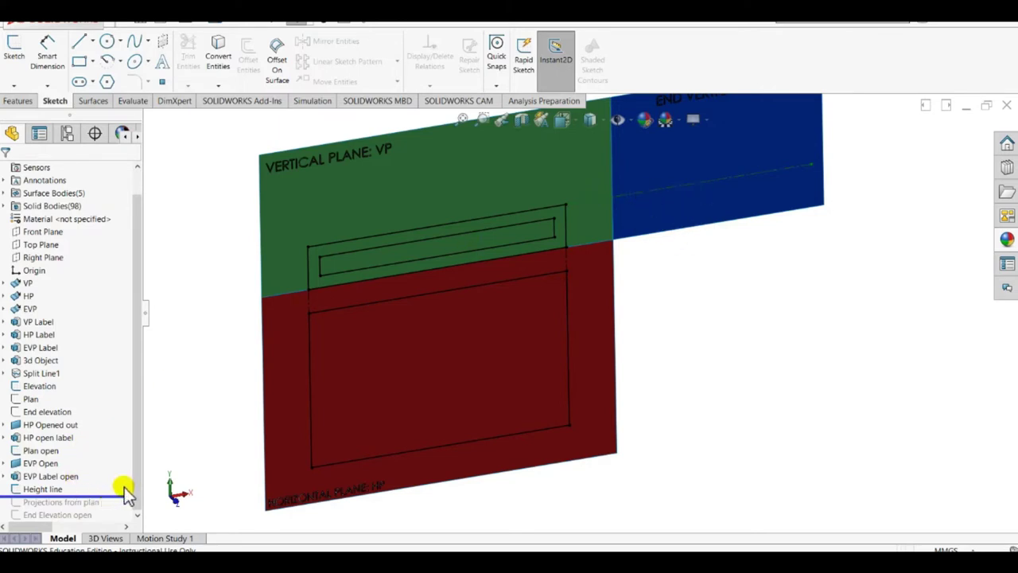
drag(123, 497, 121, 509)
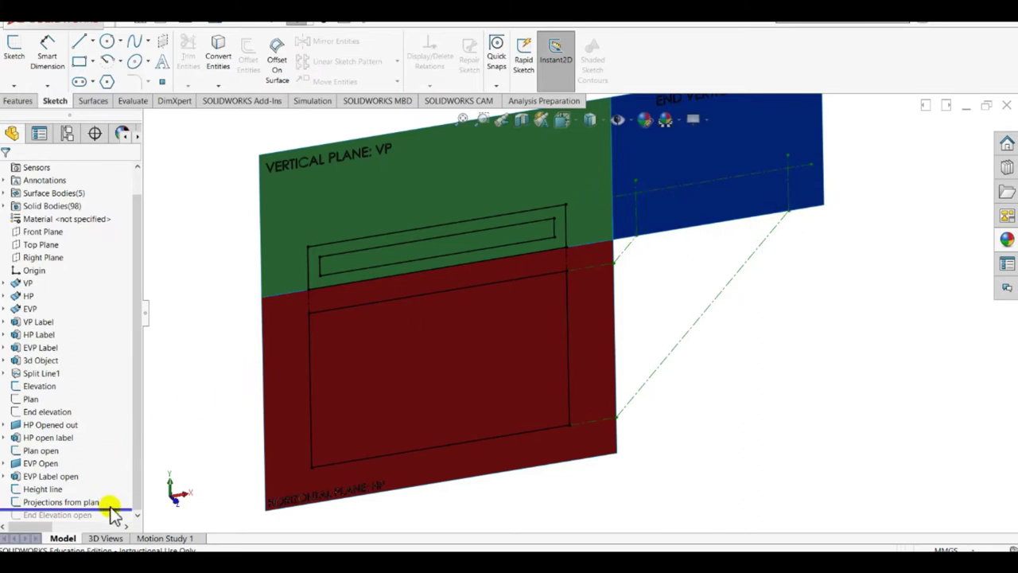
scroll(111, 513, down, 2)
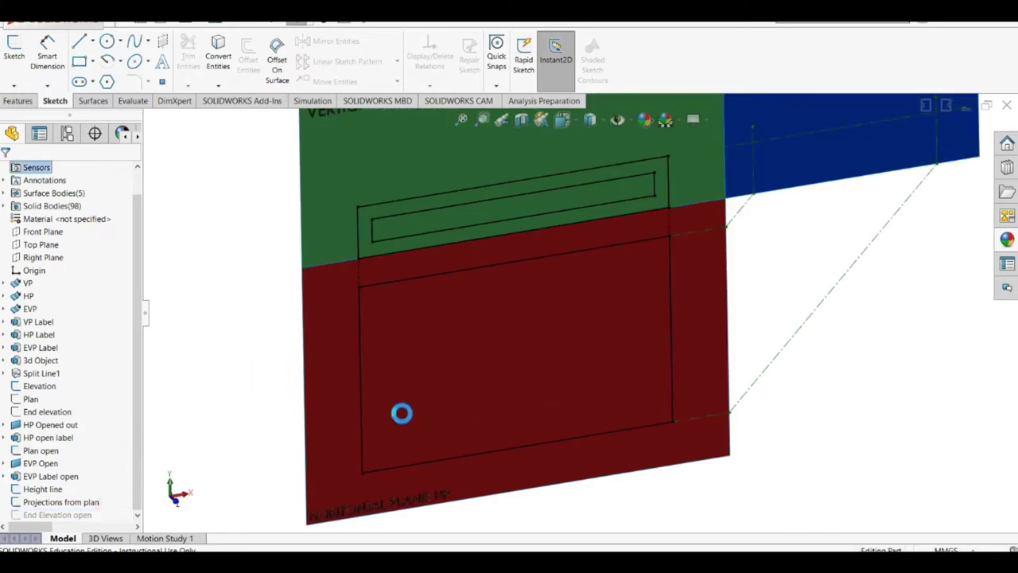
Step: Set the view to the Front orientation to show the three opened-out planes and their projections face-on
scroll(795, 329, up, 3)
scroll(723, 245, down, 2)
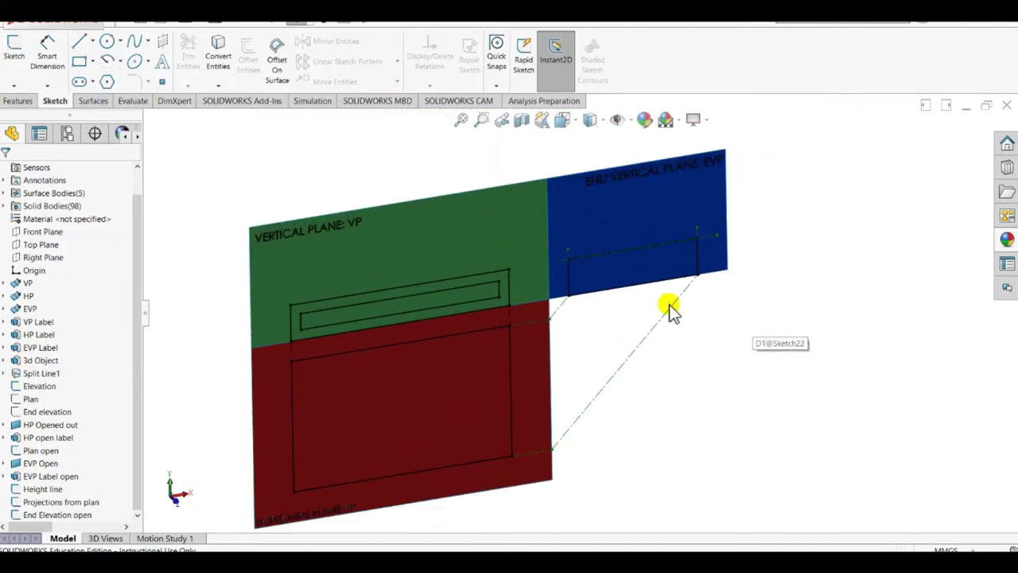
middle_drag(669, 303, 595, 279)
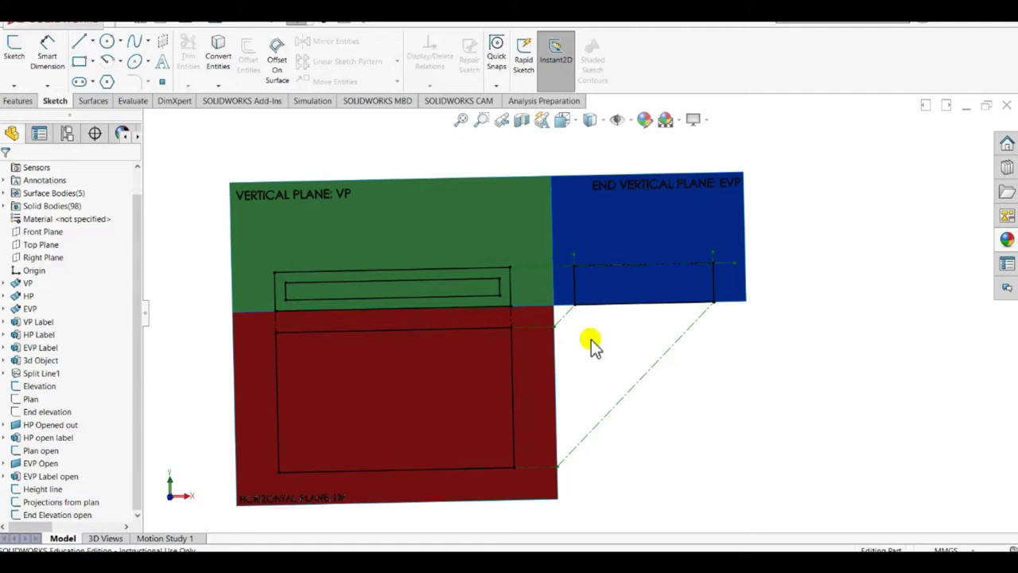
key(space)
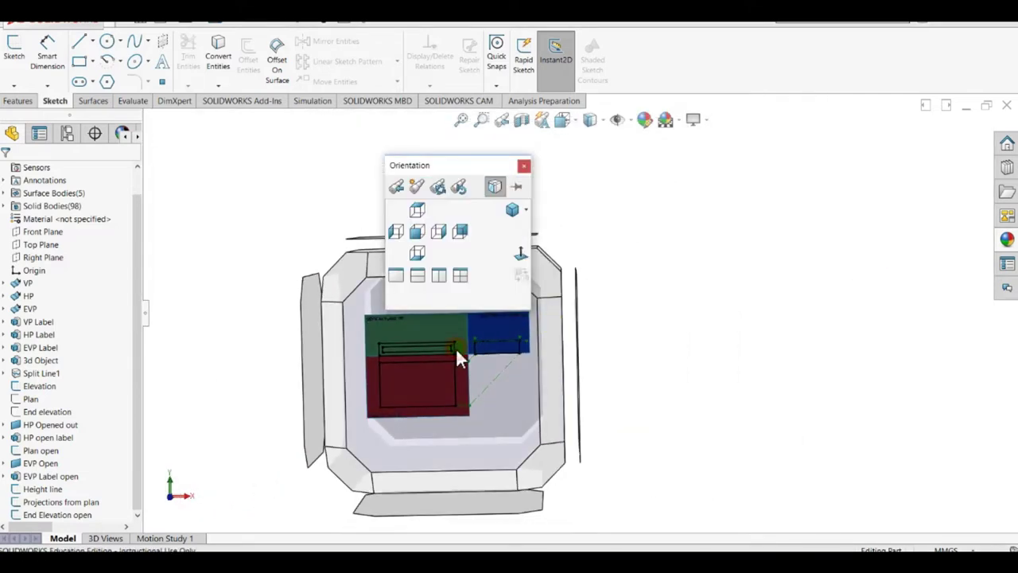
click(457, 351)
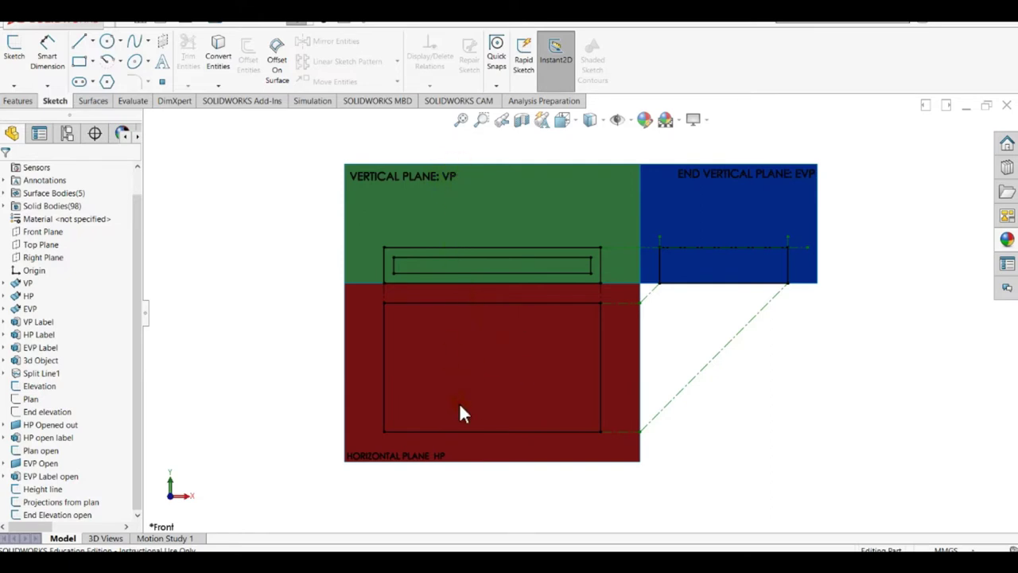
Step: Examine the elevation, plan and end elevation on the opened-out planes, from the front and at an angle
click(438, 465)
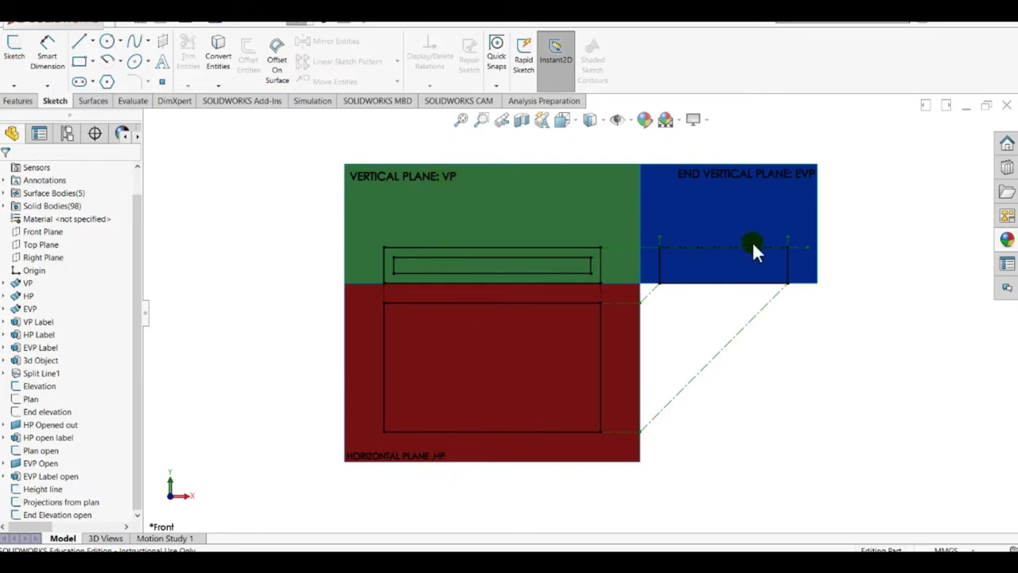
mouse_move(659, 245)
mouse_down()
mouse_move(739, 283)
mouse_move(794, 248)
mouse_up()
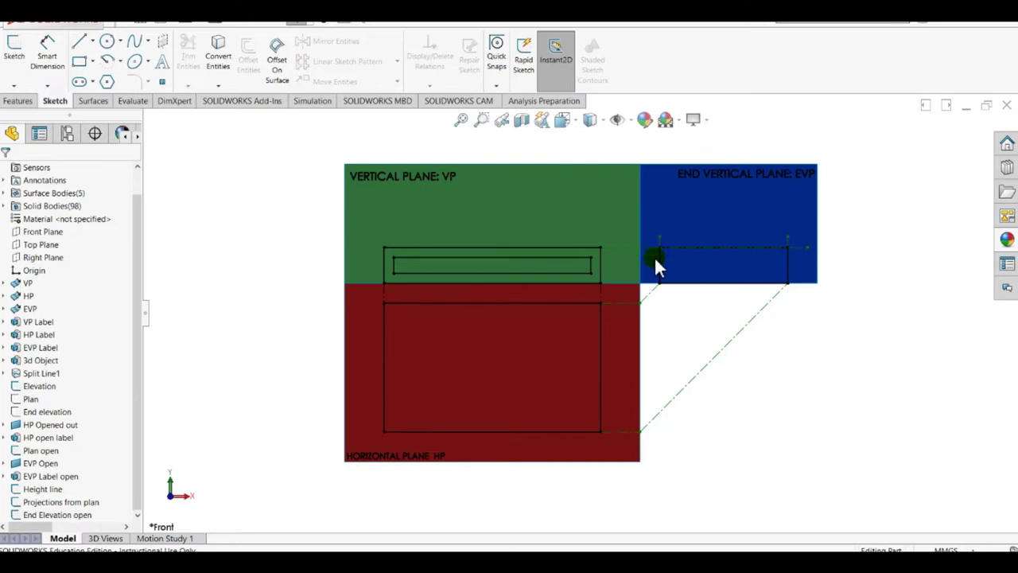
mouse_move(655, 259)
mouse_down()
mouse_move(757, 279)
mouse_move(818, 166)
mouse_up()
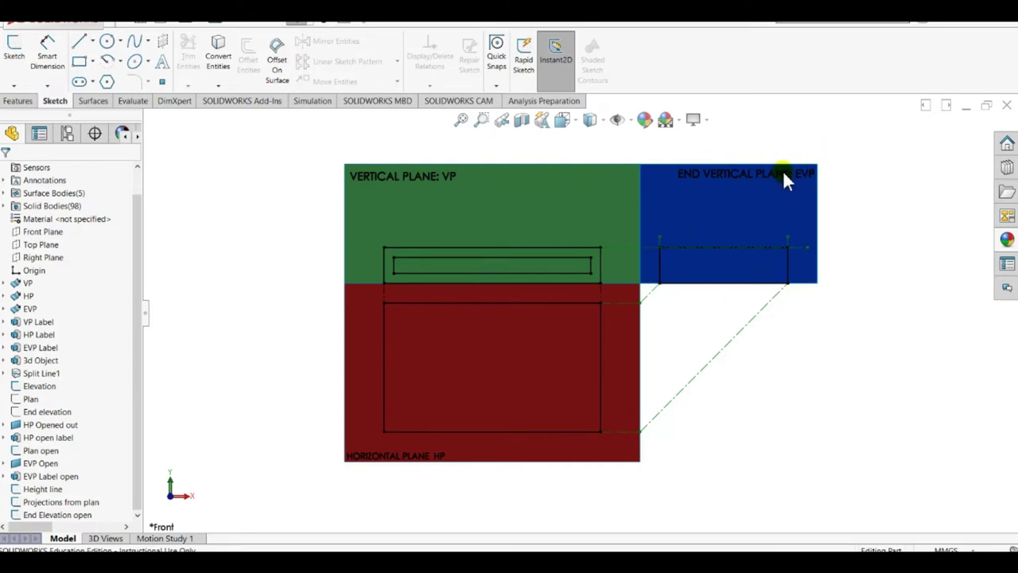
mouse_move(680, 340)
middle_down()
mouse_move(679, 329)
mouse_move(739, 314)
mouse_move(740, 322)
mouse_move(692, 336)
mouse_move(723, 302)
mouse_move(712, 305)
mouse_move(617, 363)
mouse_move(496, 342)
middle_up()
middle_drag(405, 318, 465, 324)
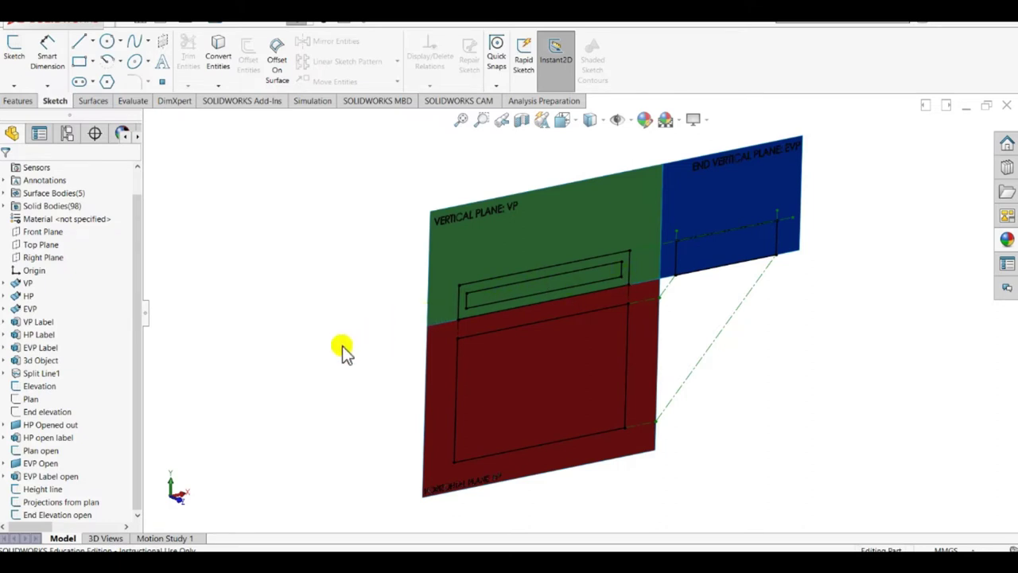
mouse_move(326, 328)
middle_down()
mouse_move(342, 316)
mouse_move(340, 332)
middle_up()
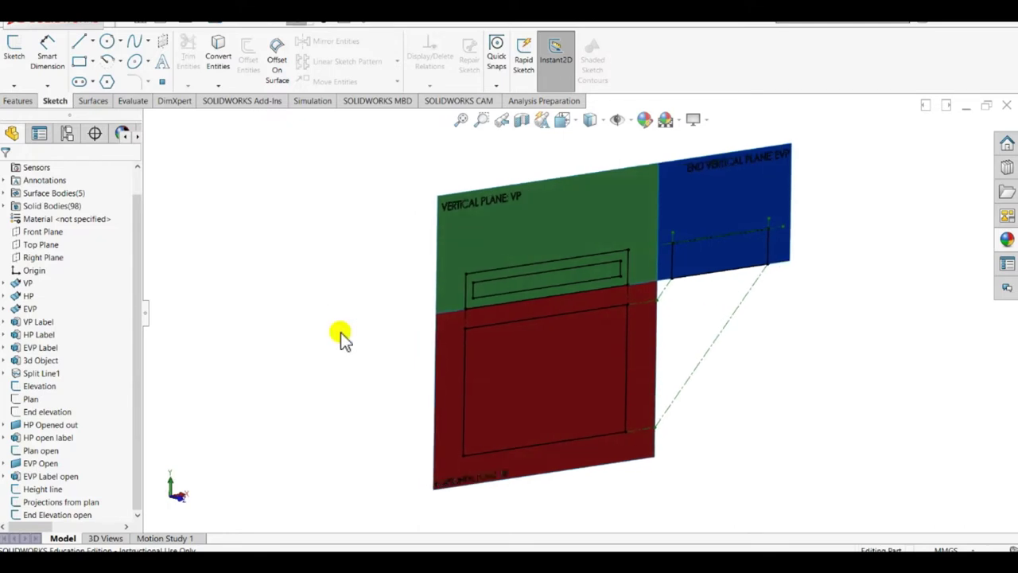